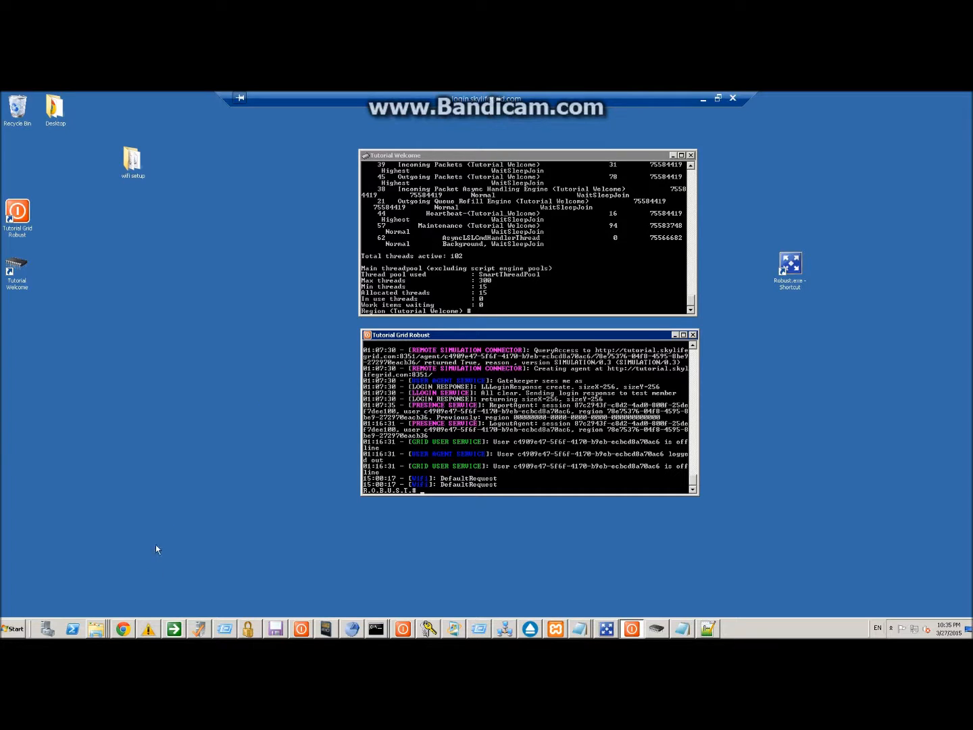
# - Move the MoneyServer wiki browser aside to reach the Tutorial Welcome and Robust consoles
pyautogui.click(128, 631)
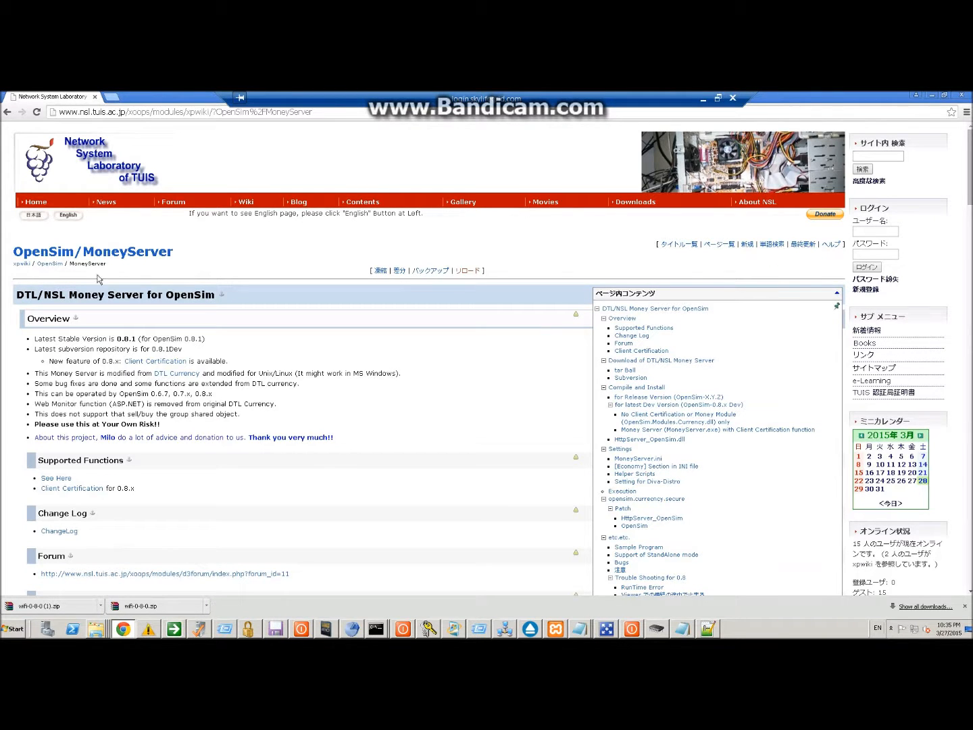
pyautogui.doubleClick(161, 100)
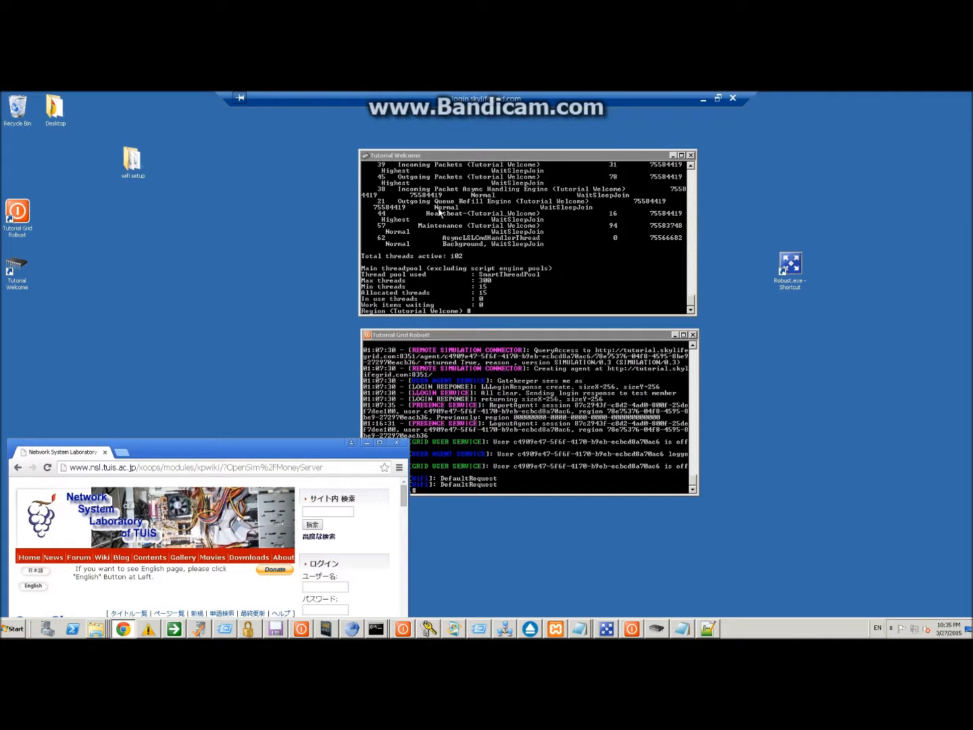
pyautogui.click(427, 184)
pyautogui.click(443, 362)
pyautogui.click(414, 247)
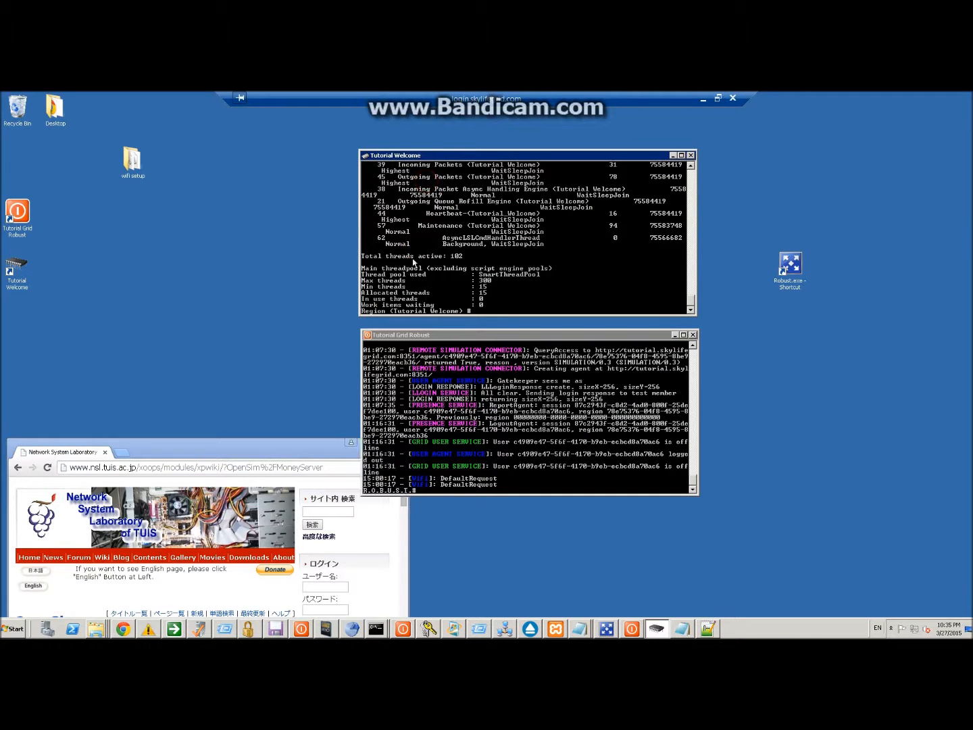
pyautogui.click(439, 350)
pyautogui.click(437, 285)
pyautogui.moveTo(313, 449); pyautogui.dragTo(459, 402)
pyautogui.click(464, 373)
pyautogui.click(460, 260)
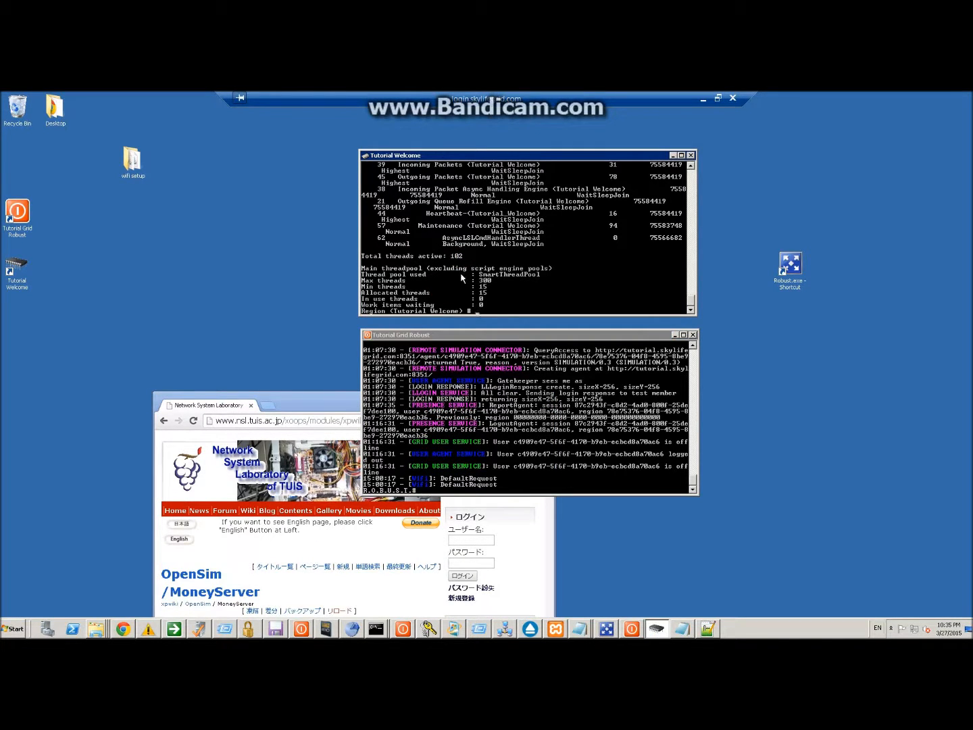
# - Shut down the Tutorial Welcome region server and the Robust server with the q command
pyautogui.write('q')
pyautogui.press('Return')
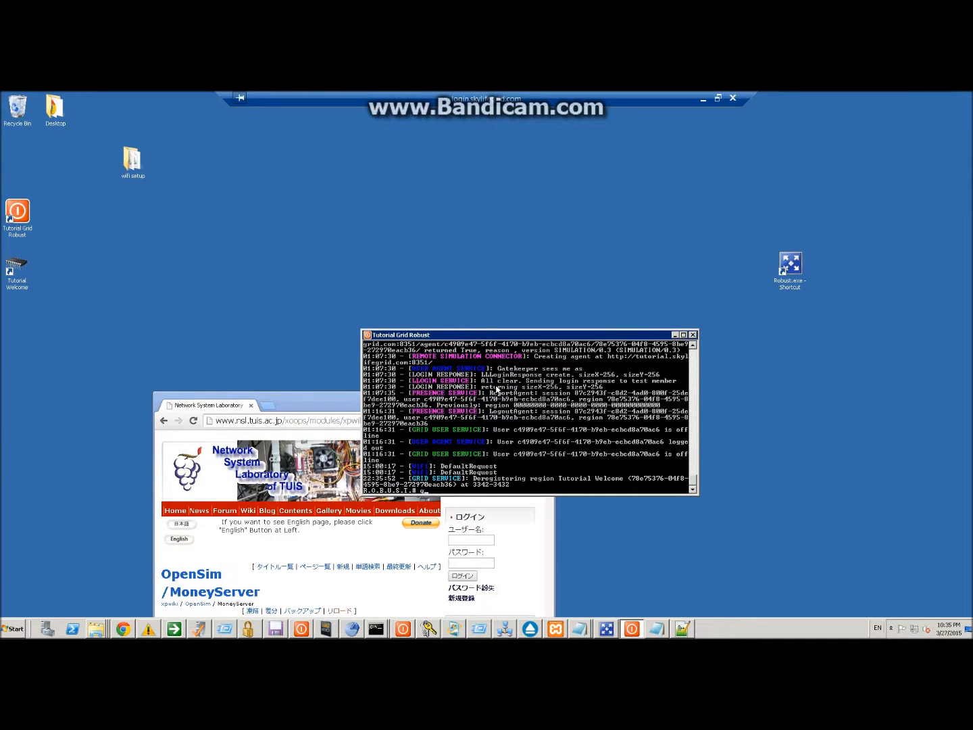
pyautogui.write('q')
pyautogui.press('Return')
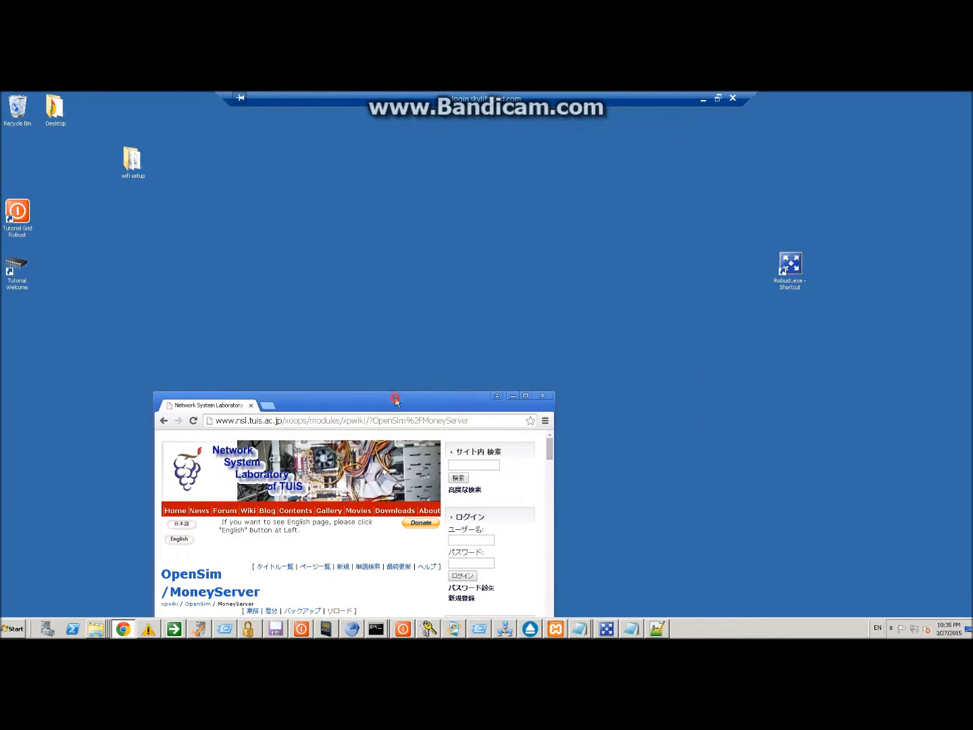
# - Maximize Chrome, scroll the MoneyServer wiki to the tar Ball section and open the 0.8.1 link
pyautogui.moveTo(396, 400); pyautogui.dragTo(455, 252)
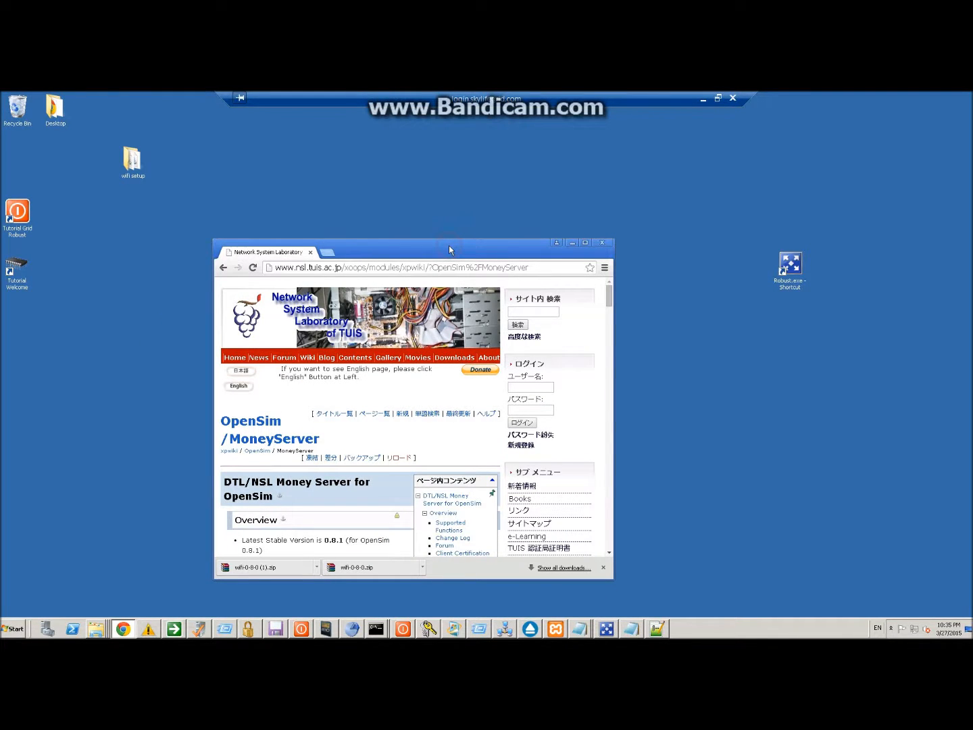
pyautogui.doubleClick(449, 250)
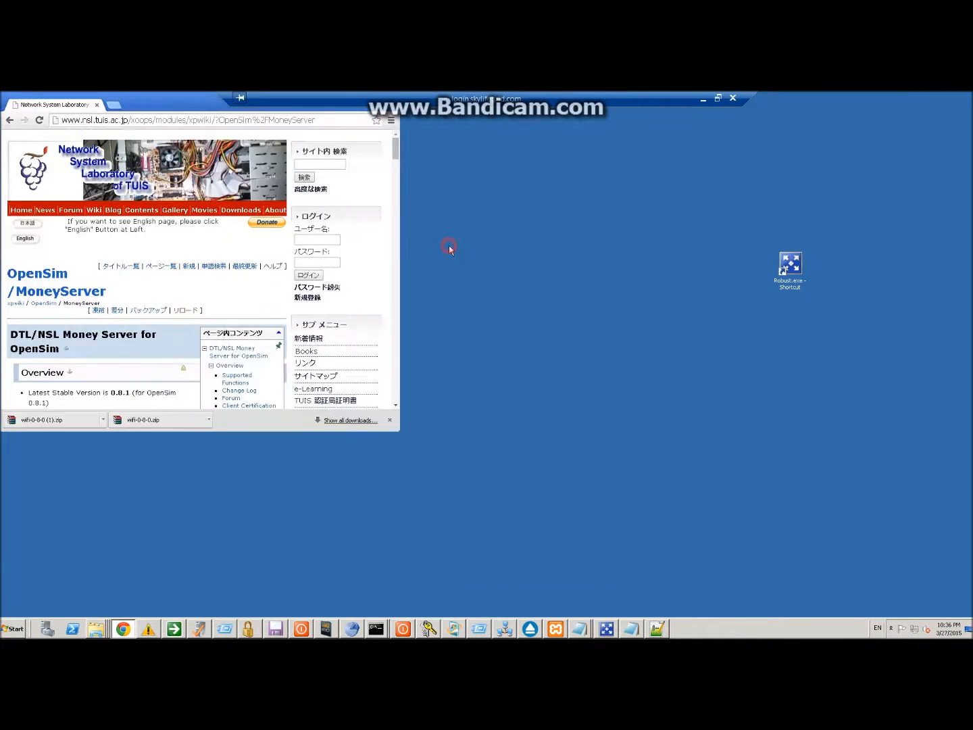
pyautogui.click(102, 111)
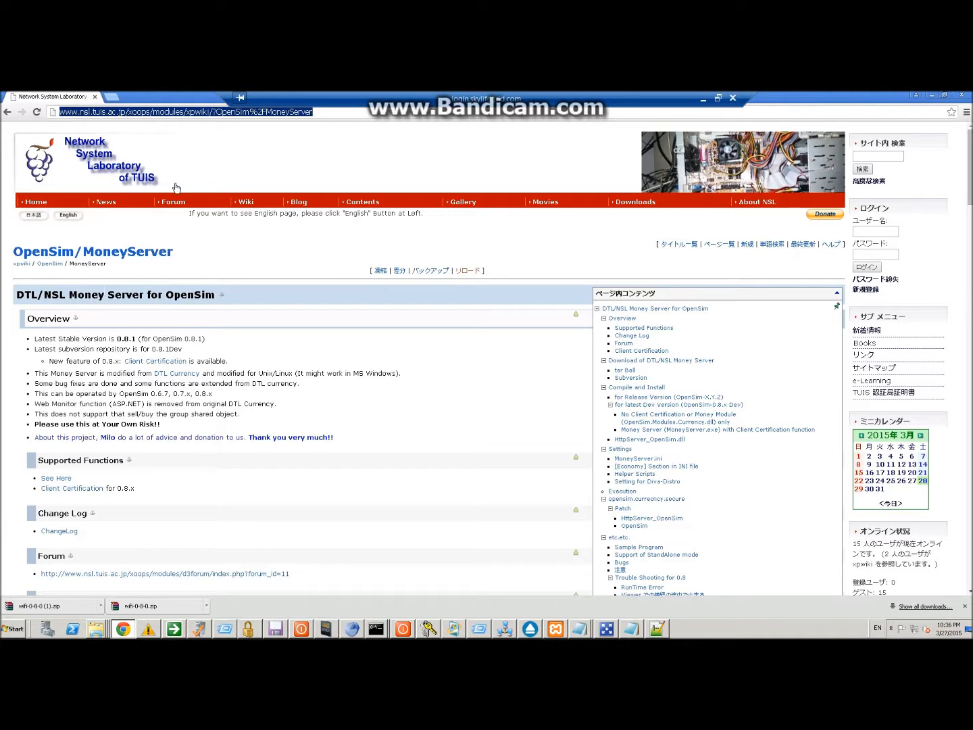
pyautogui.click(330, 241)
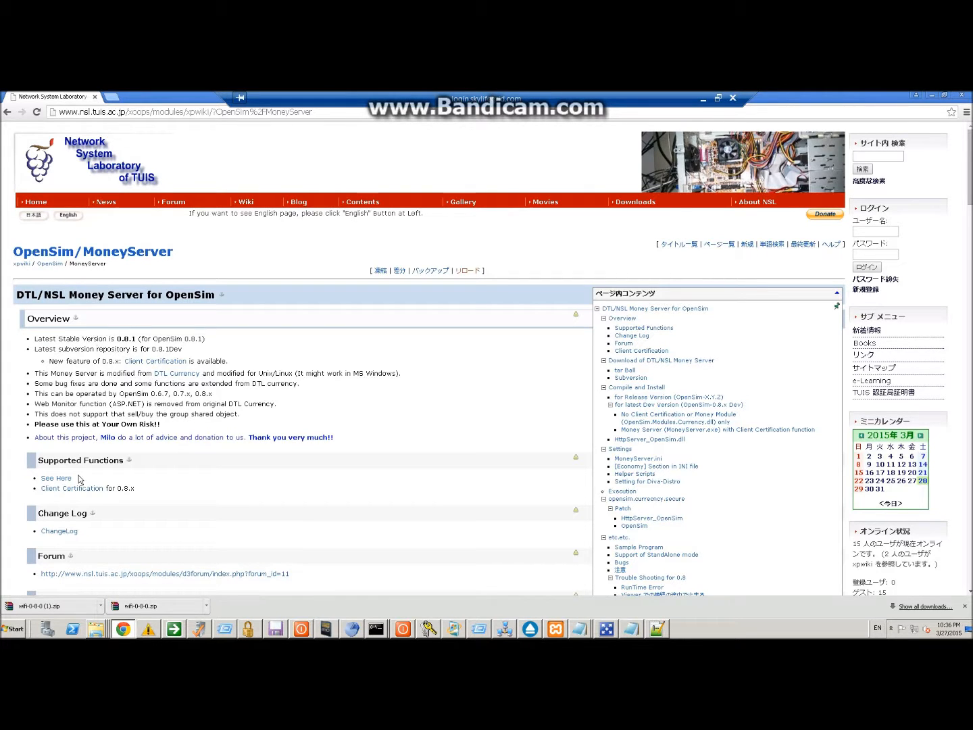
pyautogui.scroll(-1, 95, 513)
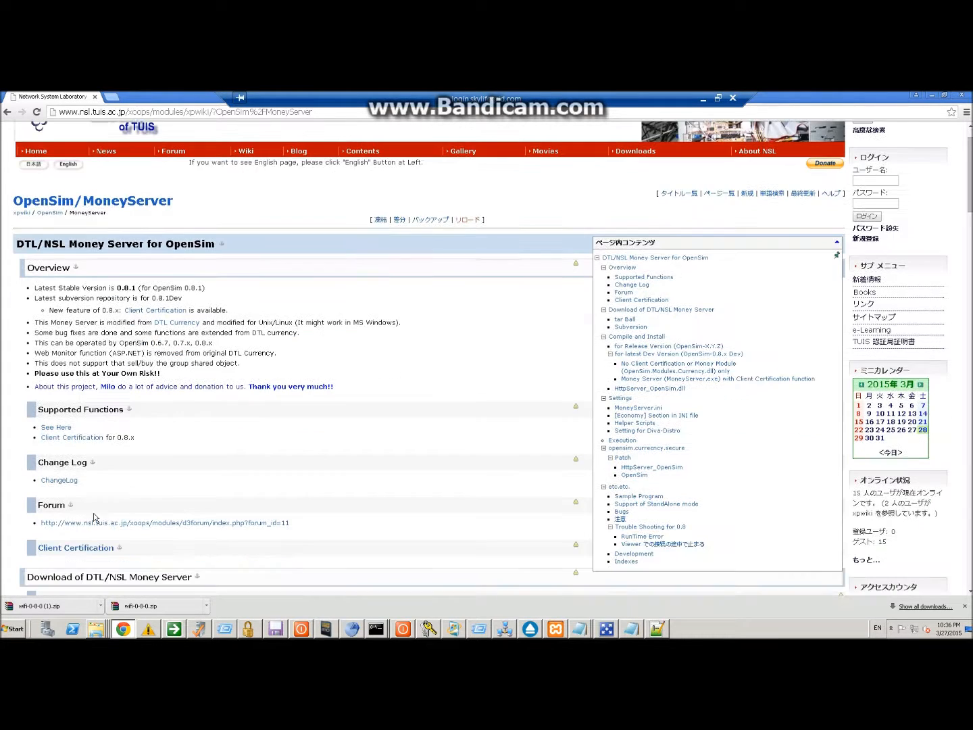
pyautogui.scroll(-2, 98, 537)
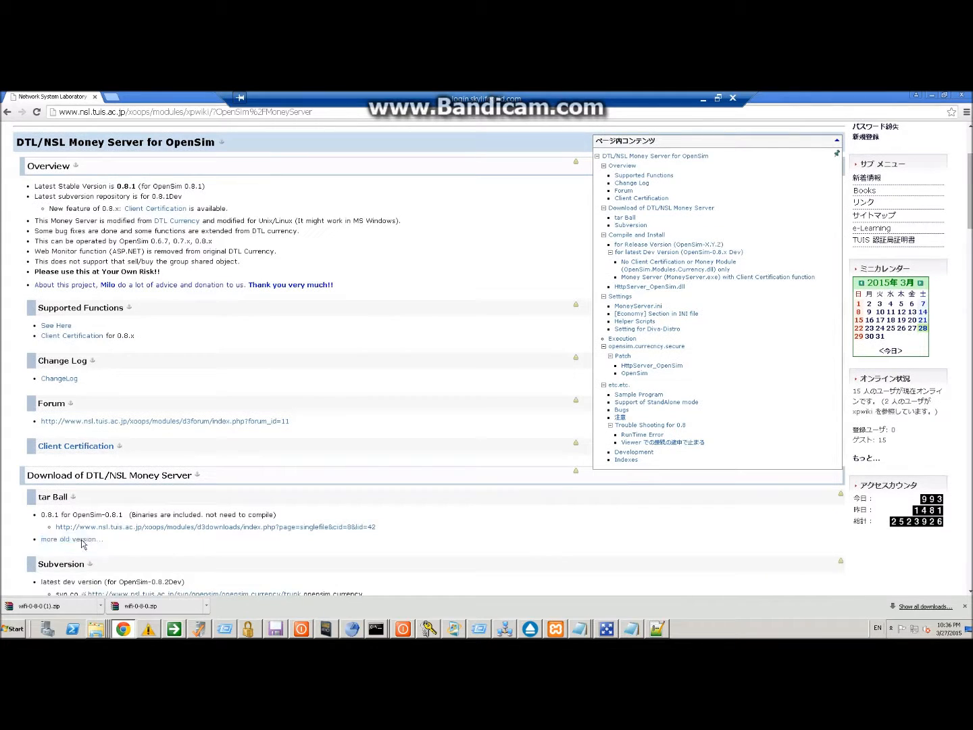
pyautogui.tripleClick(75, 528)
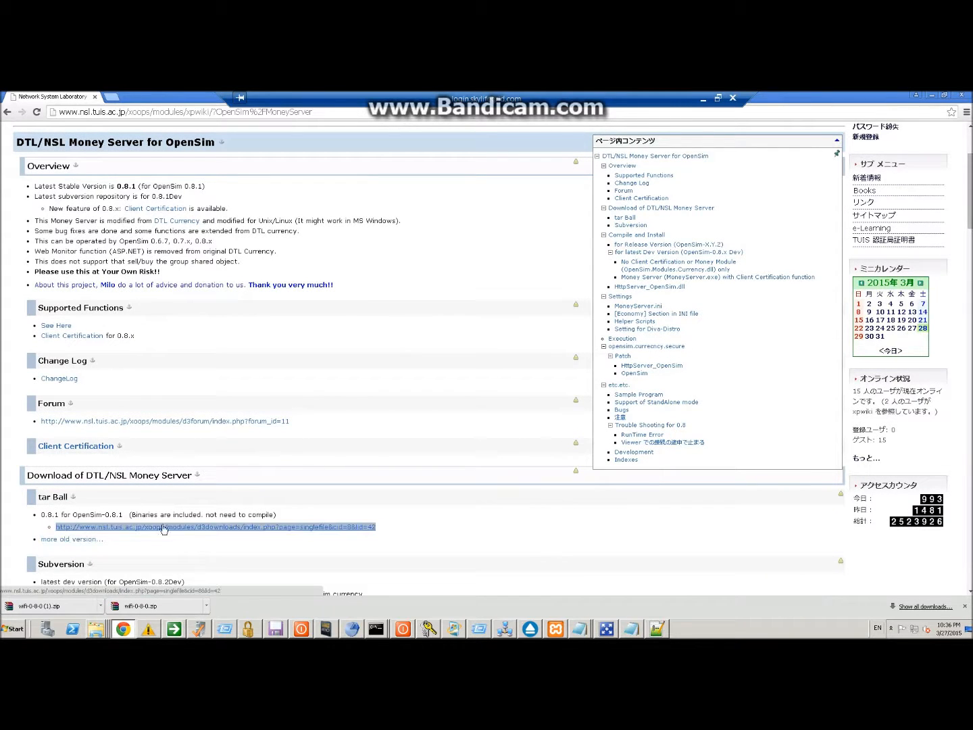
pyautogui.click(203, 528)
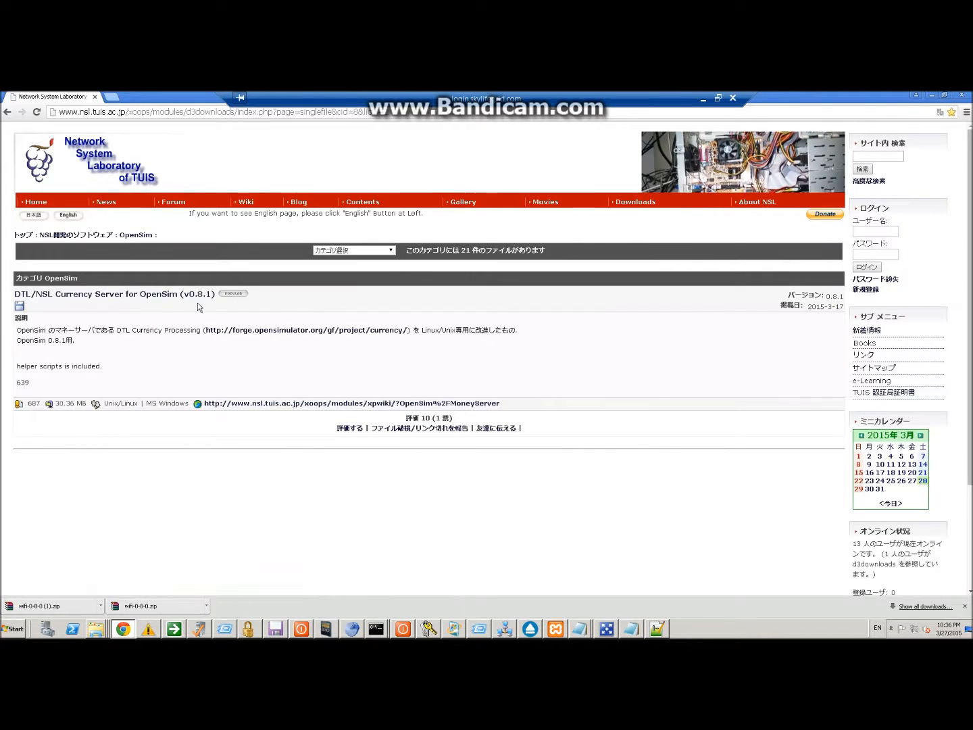
# - Download the opensim.currency-0.8.1 tar.gz package and minimize Chrome
pyautogui.click(21, 308)
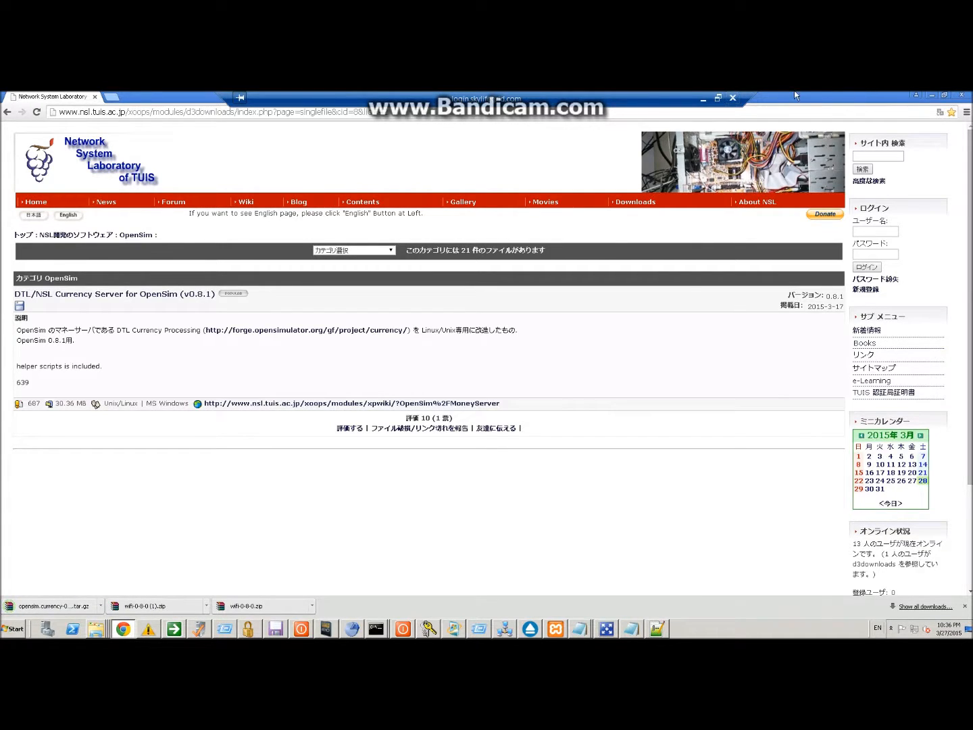
pyautogui.click(931, 95)
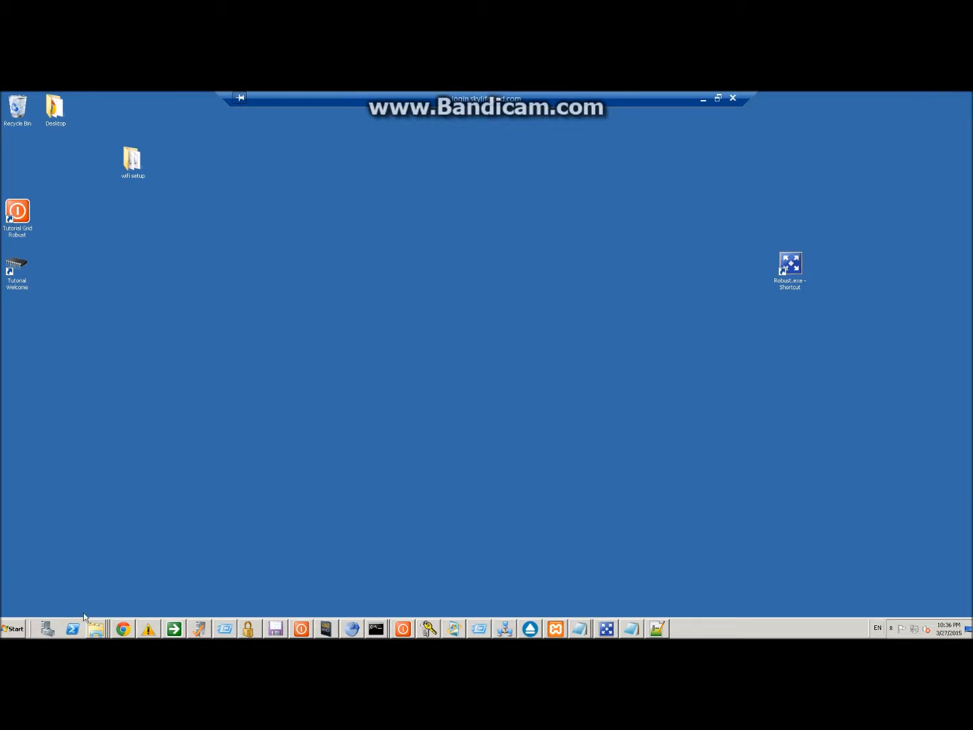
# - Open the opensim.currency-0.8.1 folder from the Explorer jump list at a restored window size
pyautogui.rightClick(98, 630)
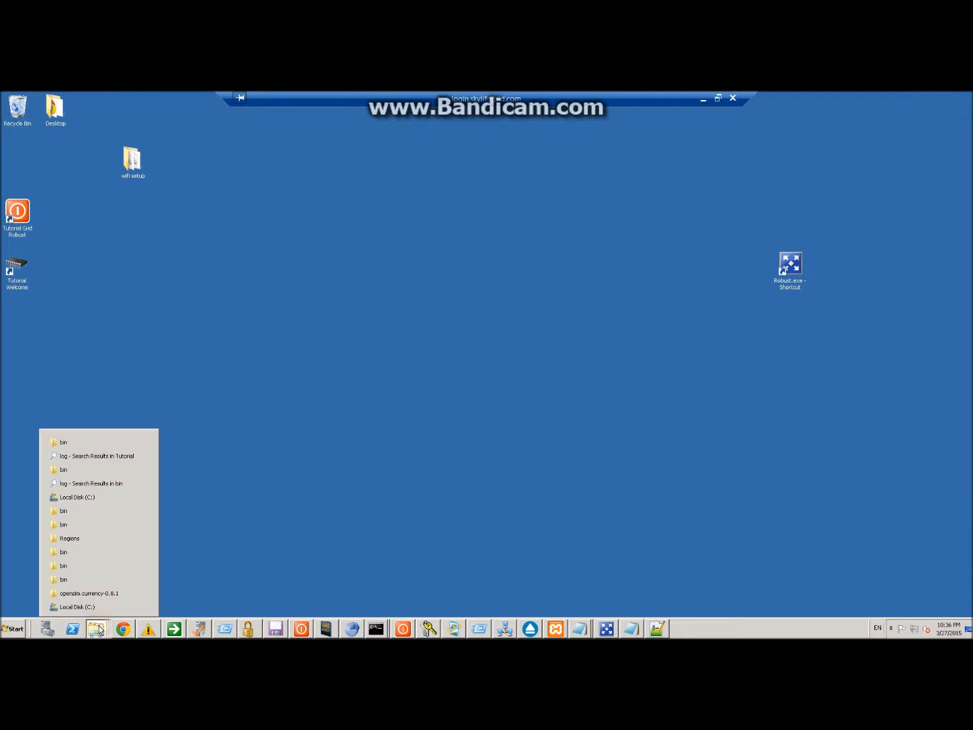
pyautogui.click(74, 595)
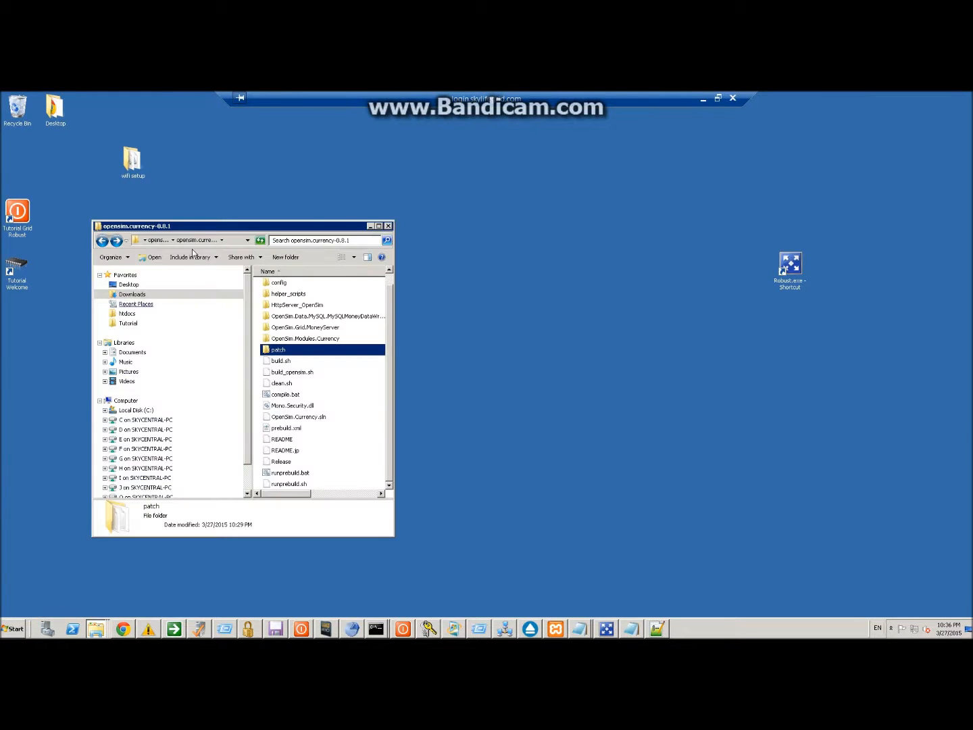
pyautogui.doubleClick(189, 225)
pyautogui.click(376, 516)
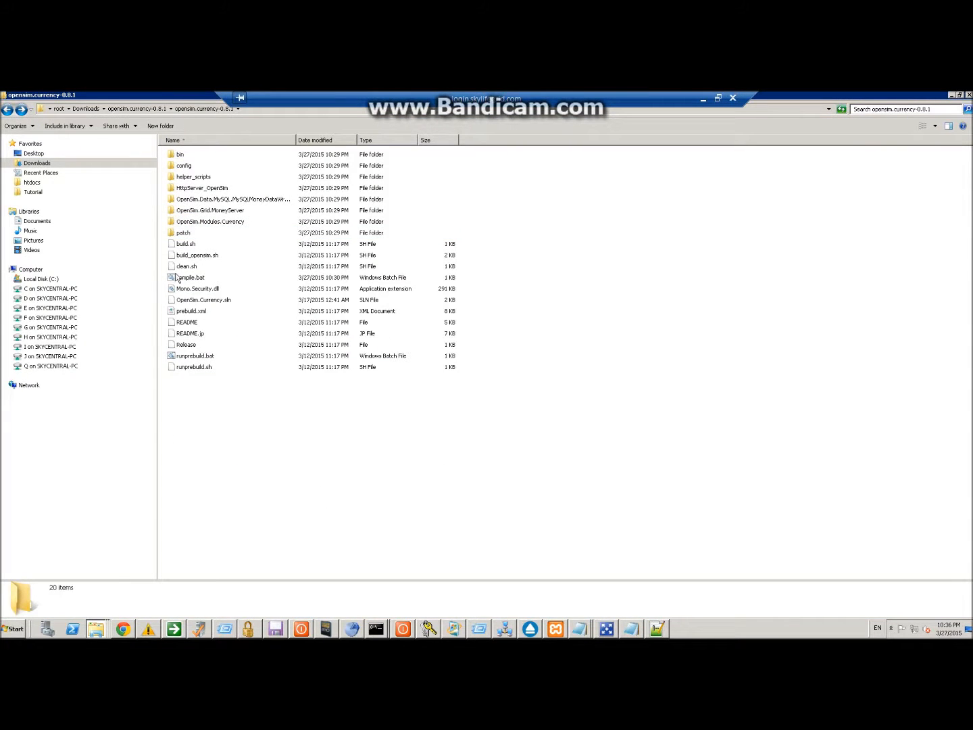
pyautogui.moveTo(152, 92); pyautogui.dragTo(466, 177)
pyautogui.moveTo(415, 143); pyautogui.dragTo(481, 161)
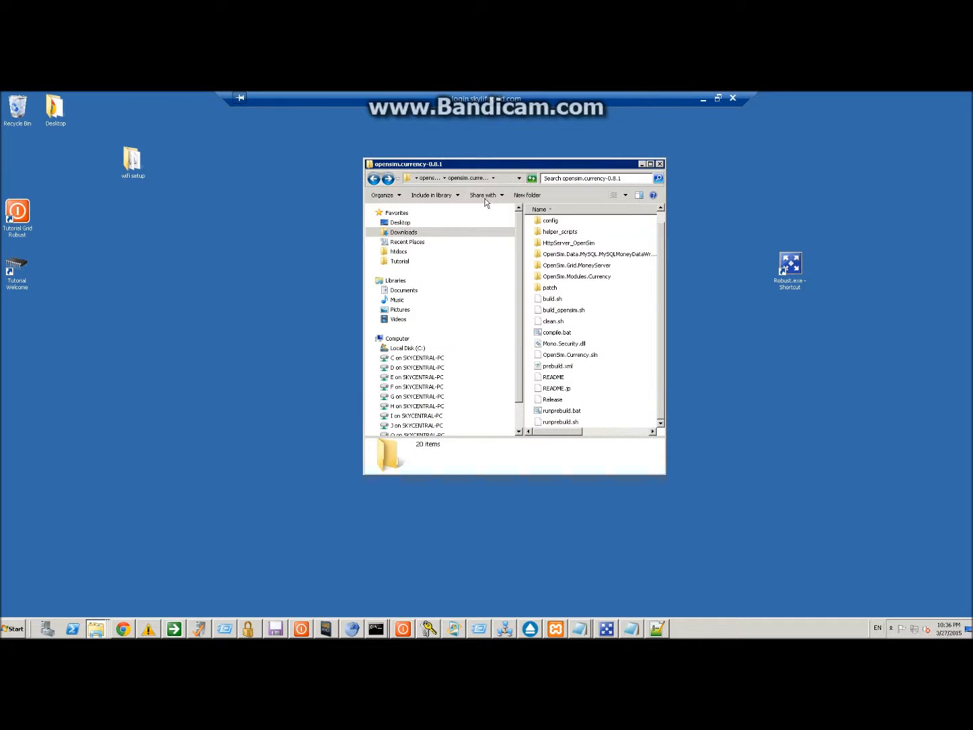
pyautogui.click(561, 232)
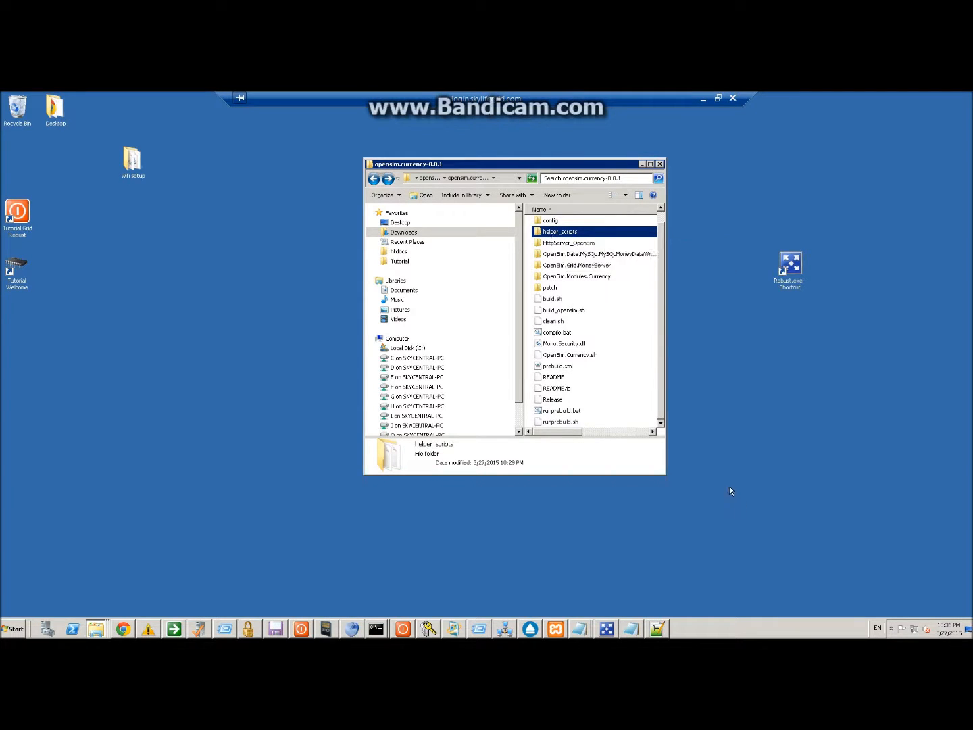
# - Open the XAMPP Control Panel from the system tray, then minimize it
pyautogui.click(891, 629)
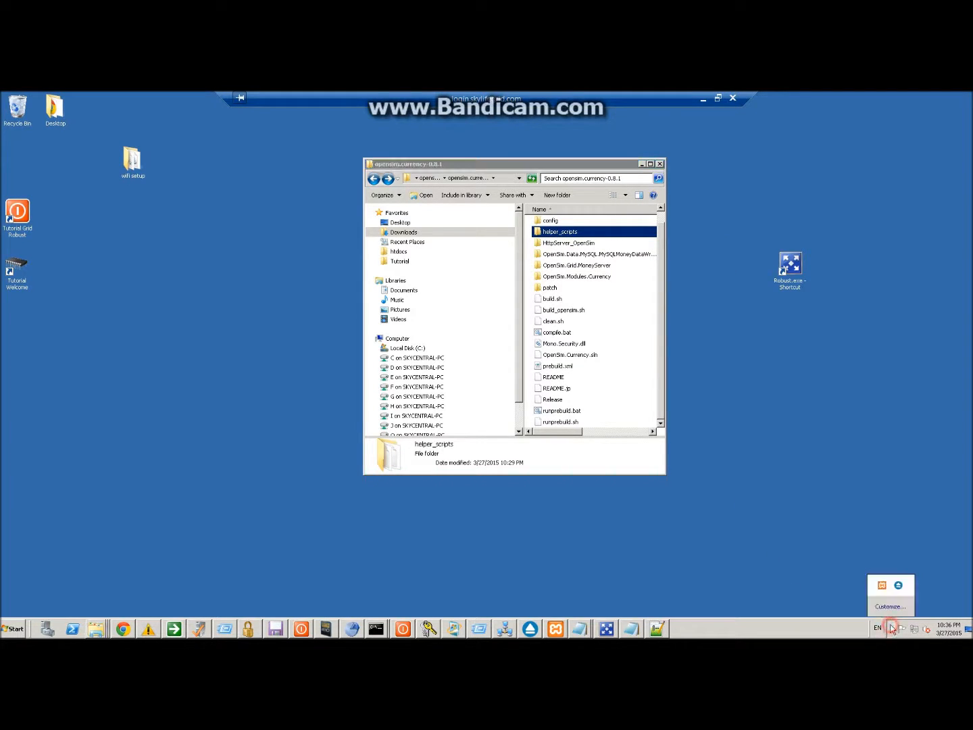
pyautogui.click(882, 586)
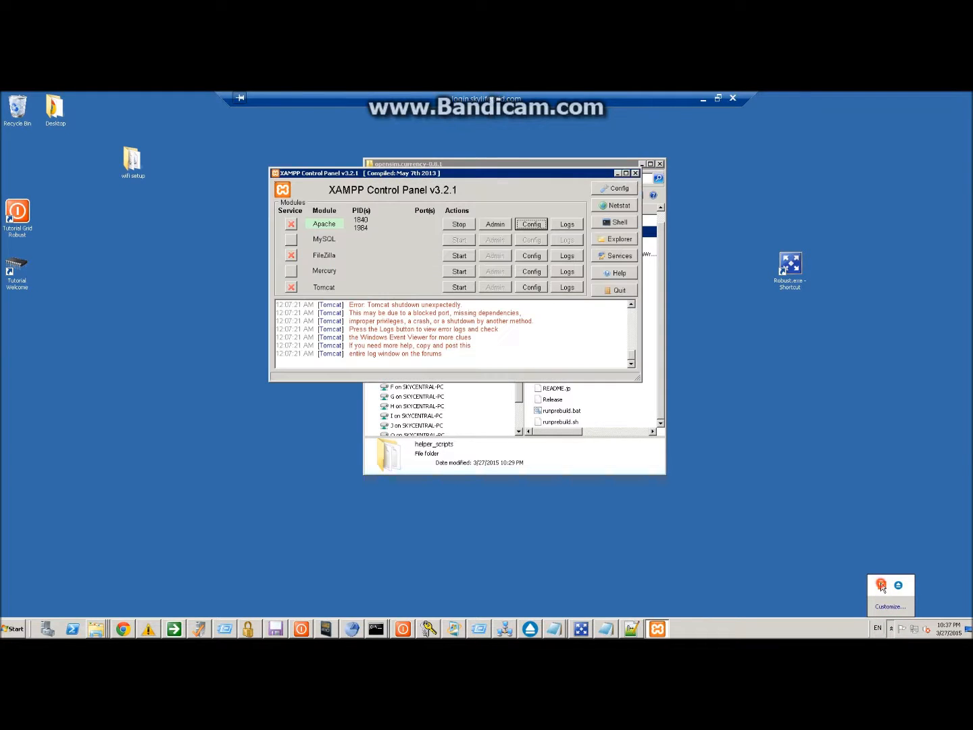
pyautogui.click(616, 174)
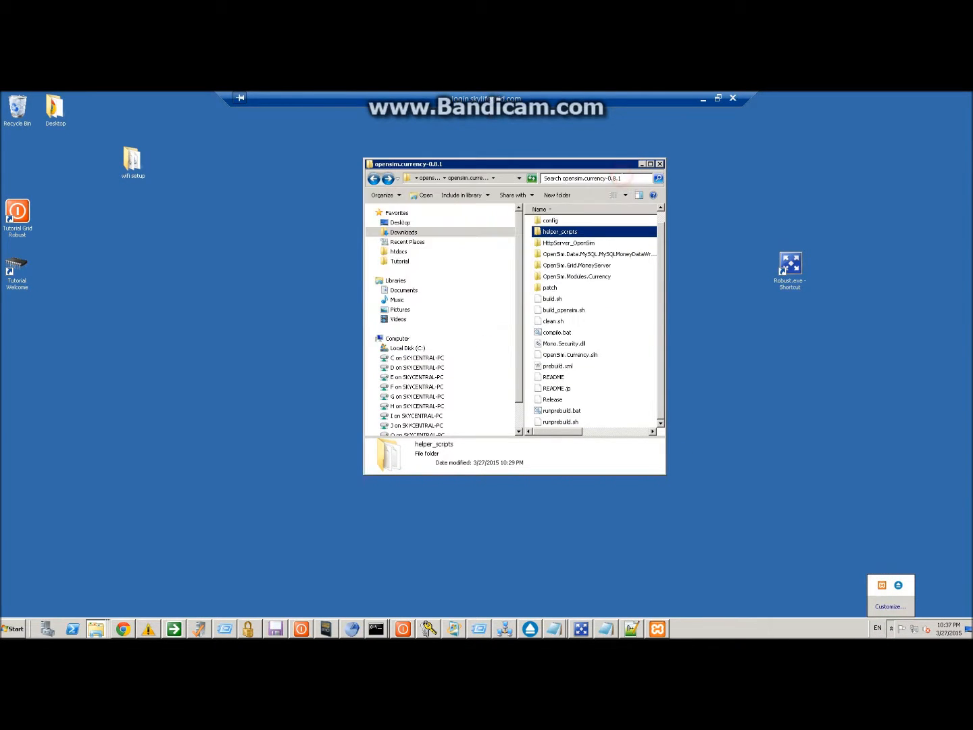
# - Copy the helper_scripts folder and navigate to C:\xampp\htdocs
pyautogui.rightClick(556, 234)
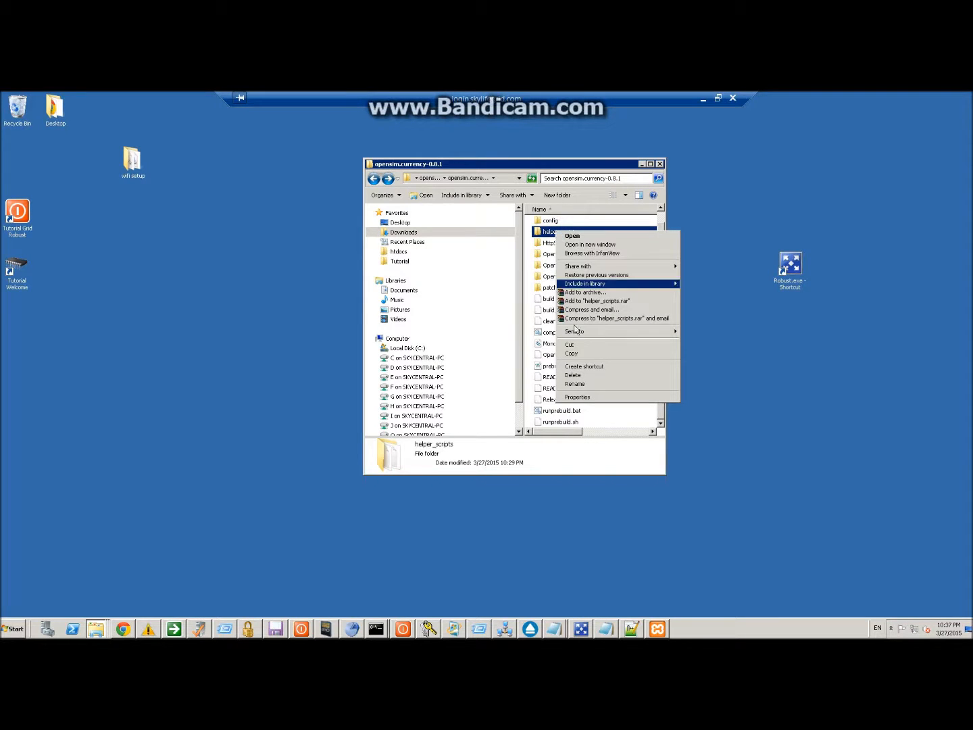
pyautogui.click(579, 353)
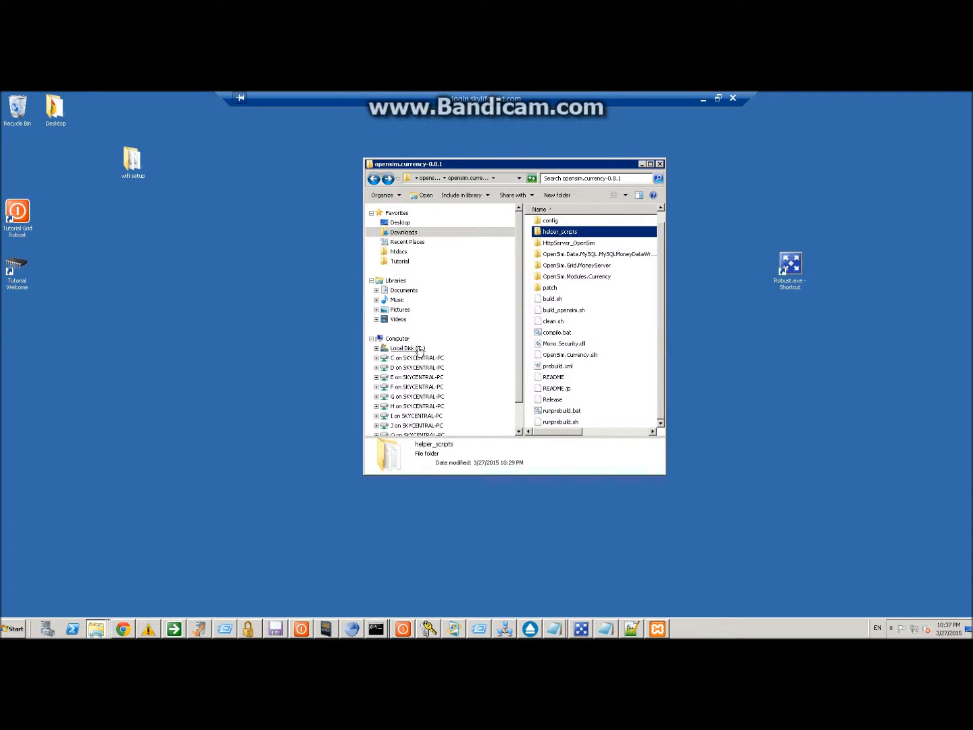
pyautogui.doubleClick(430, 165)
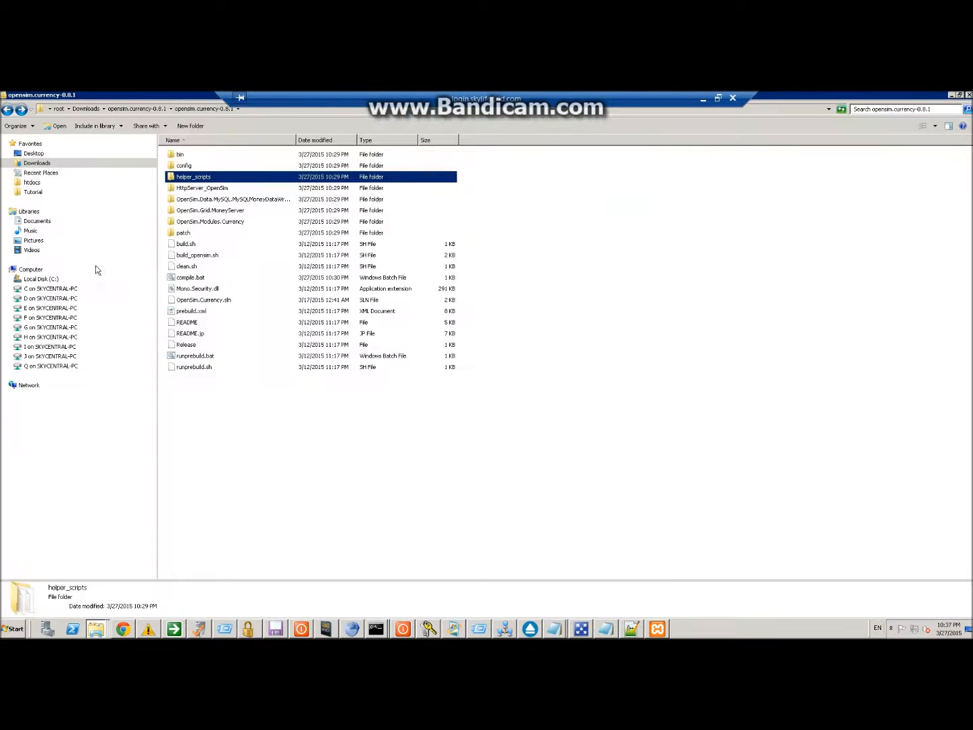
pyautogui.click(35, 279)
pyautogui.click(177, 547)
pyautogui.scroll(-2, 182, 544)
pyautogui.doubleClick(192, 516)
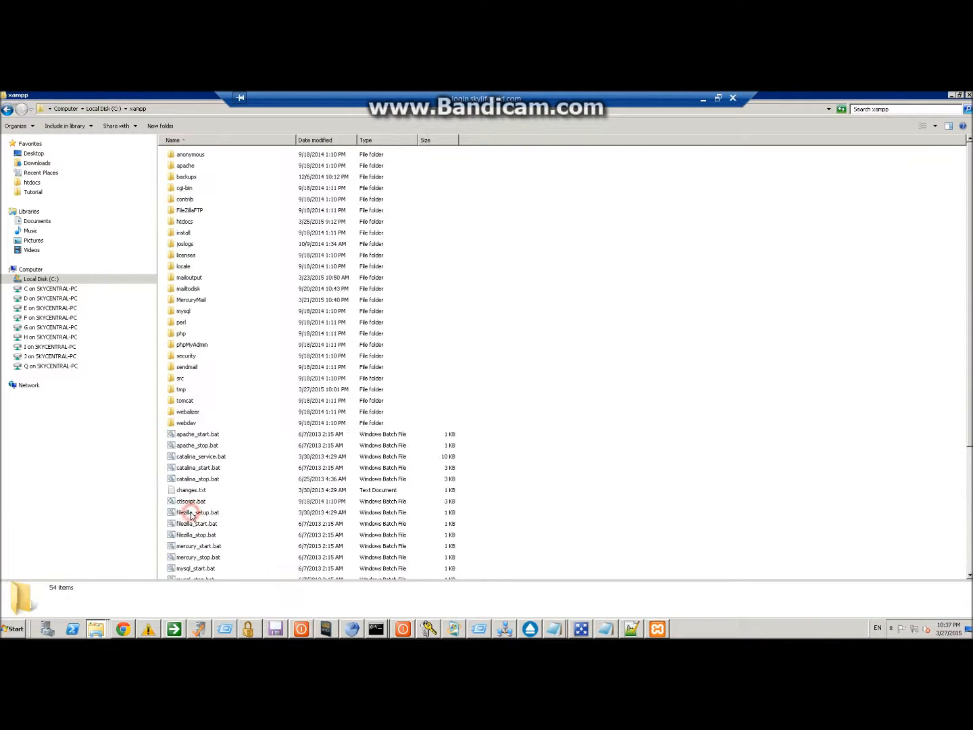
pyautogui.doubleClick(182, 222)
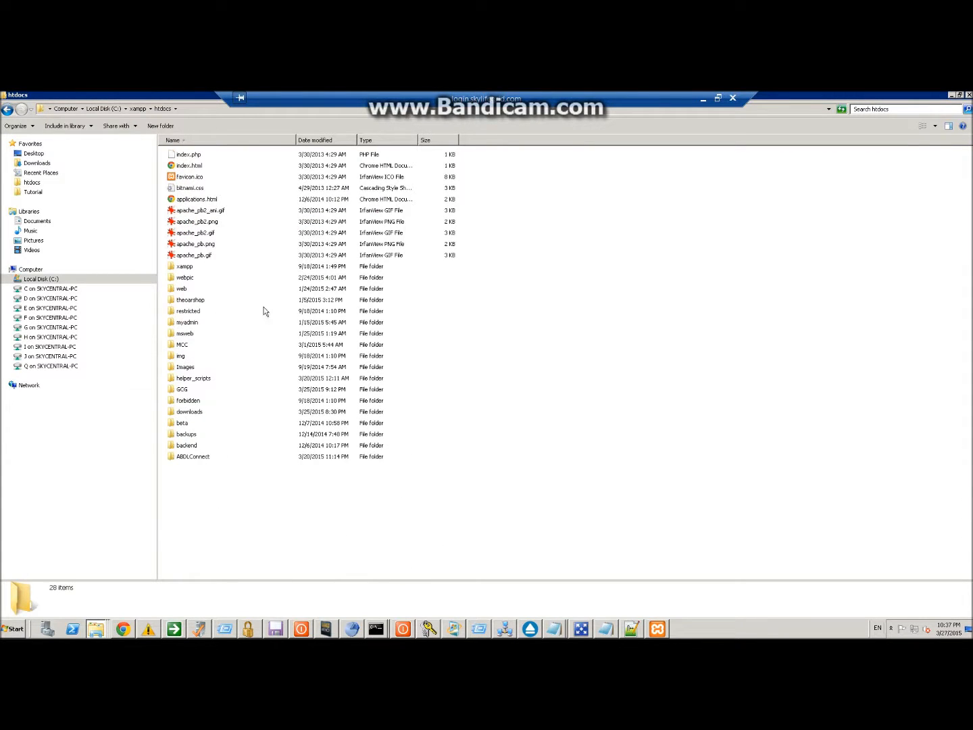
# - Paste helper_scripts into htdocs and open its config folder
pyautogui.moveTo(283, 487); pyautogui.dragTo(348, 446)
pyautogui.click(509, 513)
pyautogui.rightClick(219, 508)
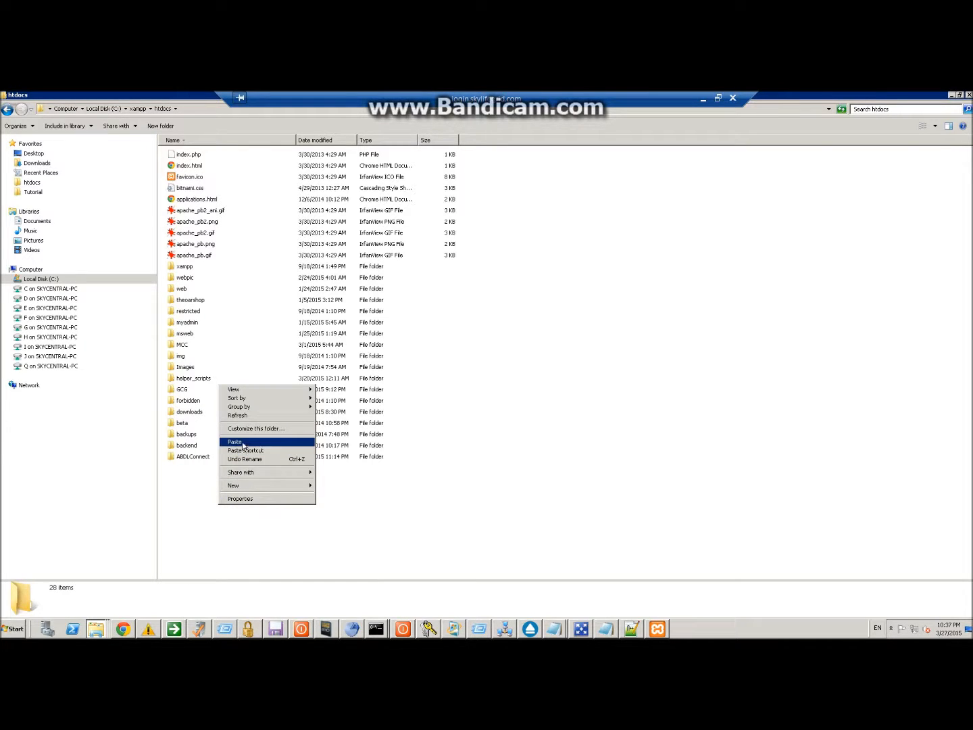
pyautogui.click(196, 381)
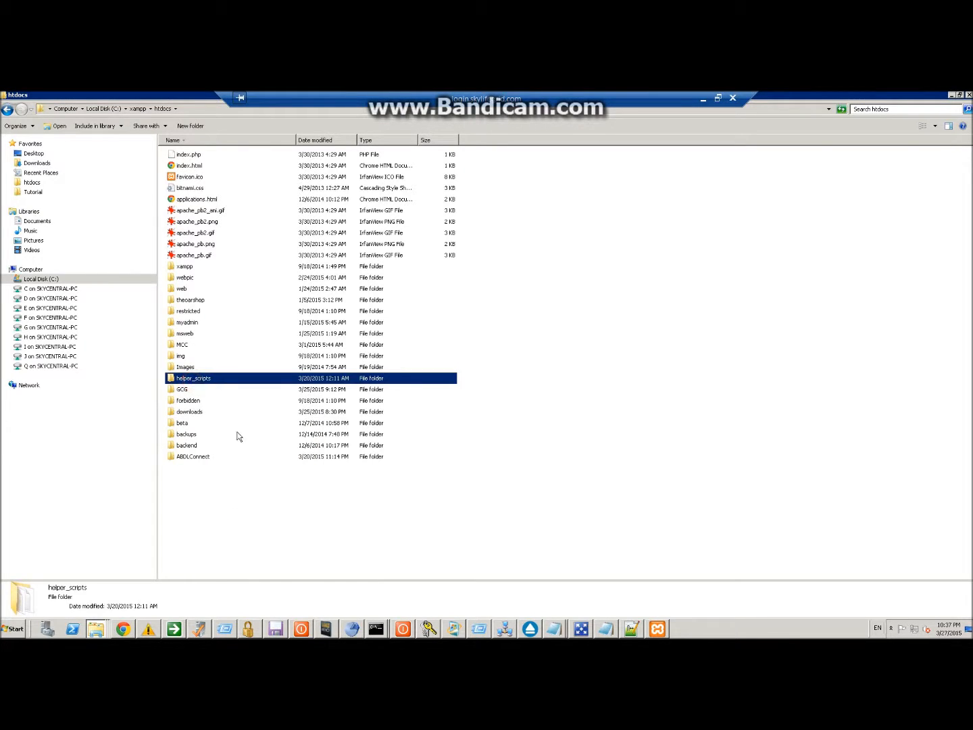
pyautogui.click(275, 475)
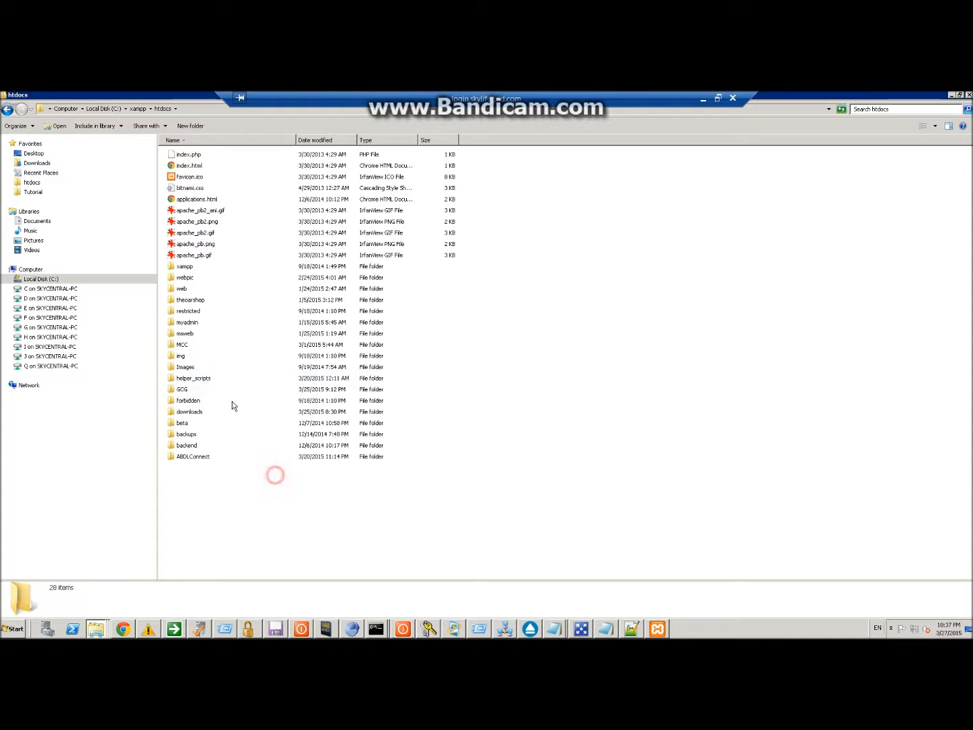
pyautogui.doubleClick(199, 379)
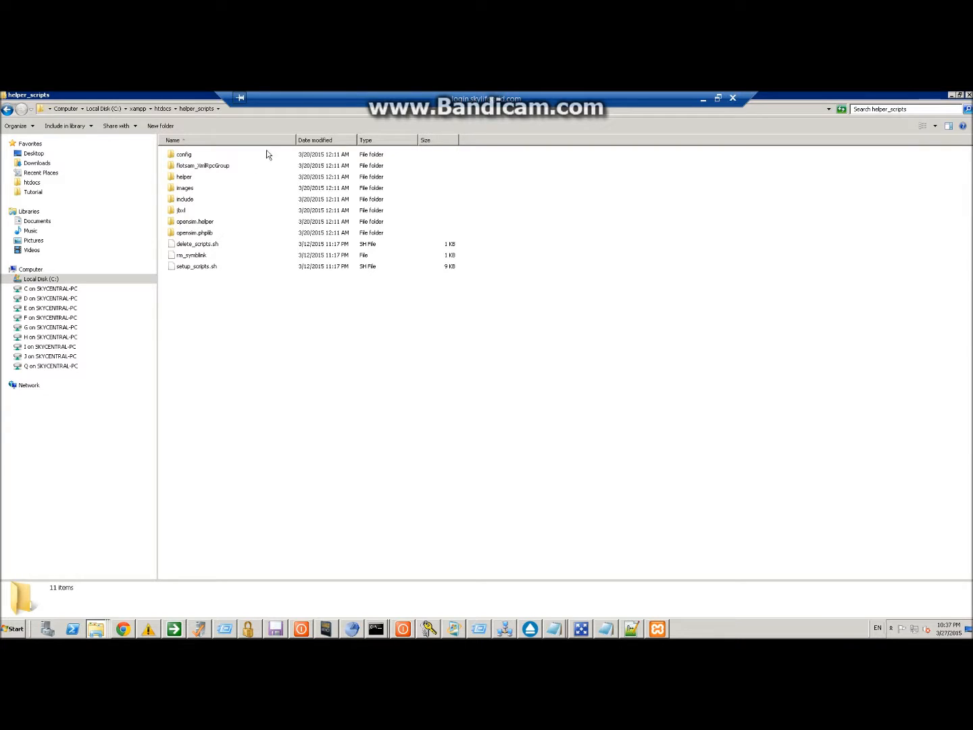
pyautogui.doubleClick(185, 156)
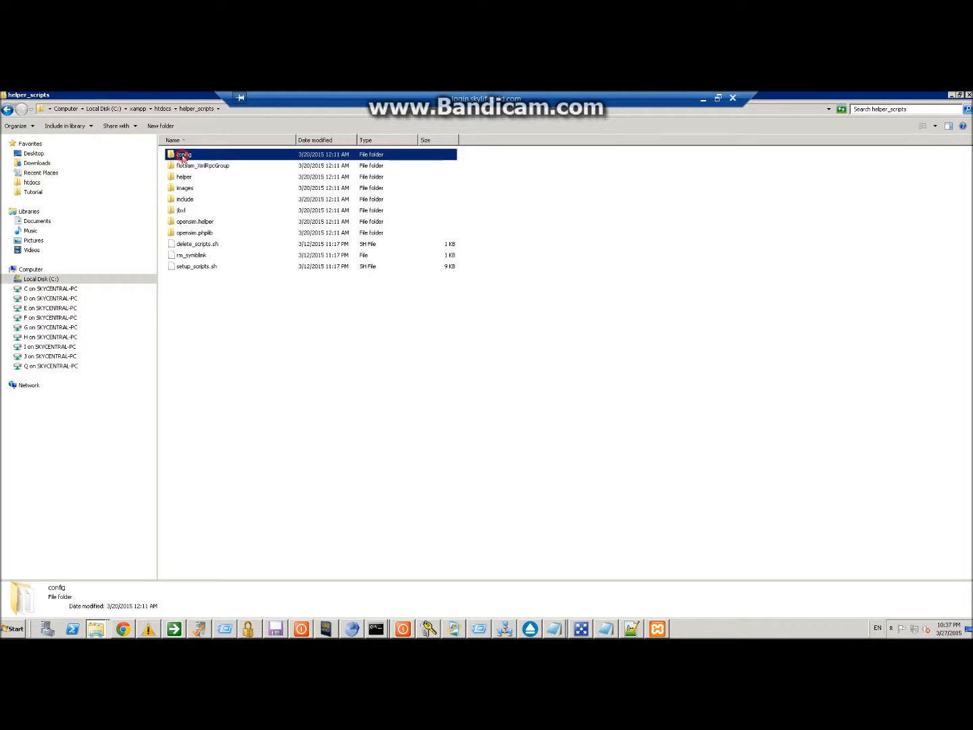
# - Open the htdocs helper_scripts config.php in Notepad++ and compare it with the include config.php tab
pyautogui.rightClick(186, 154)
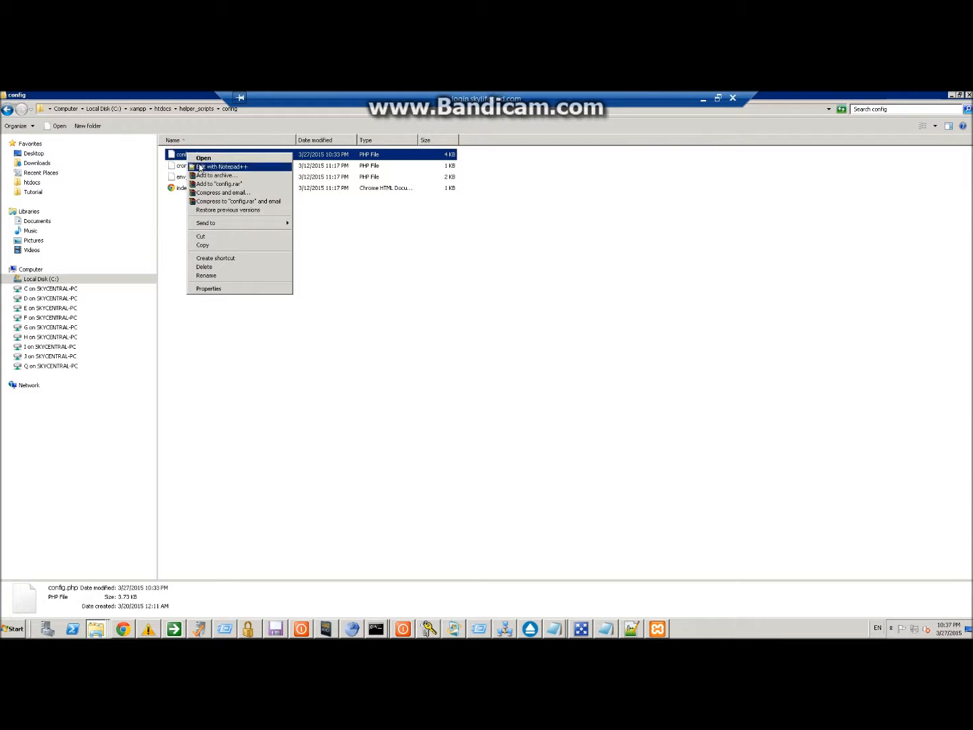
pyautogui.click(201, 167)
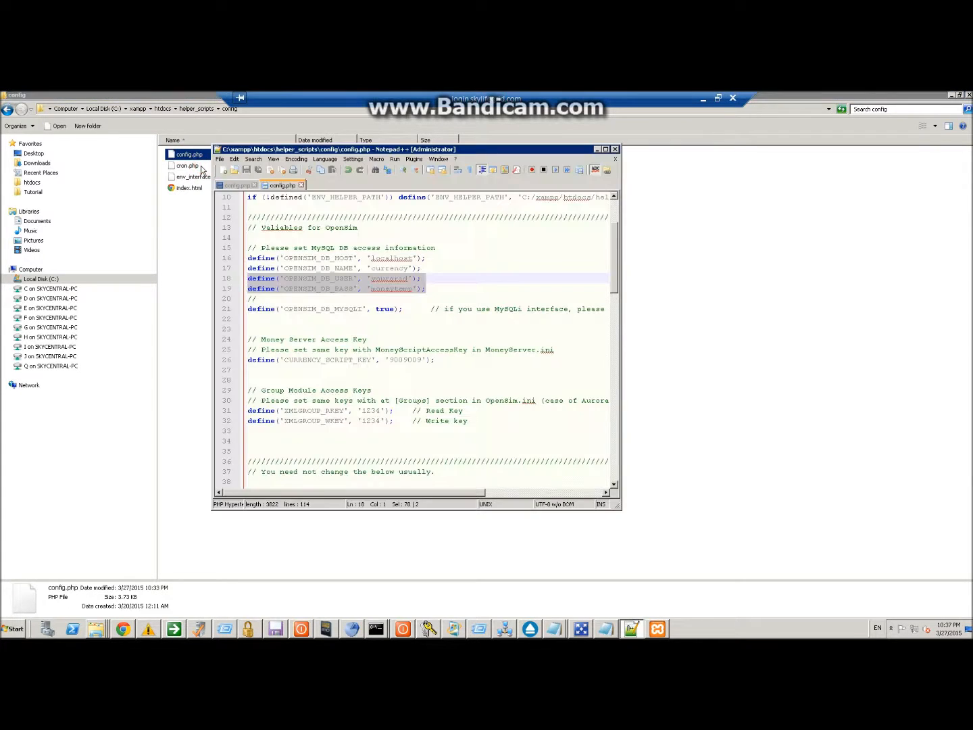
pyautogui.doubleClick(251, 150)
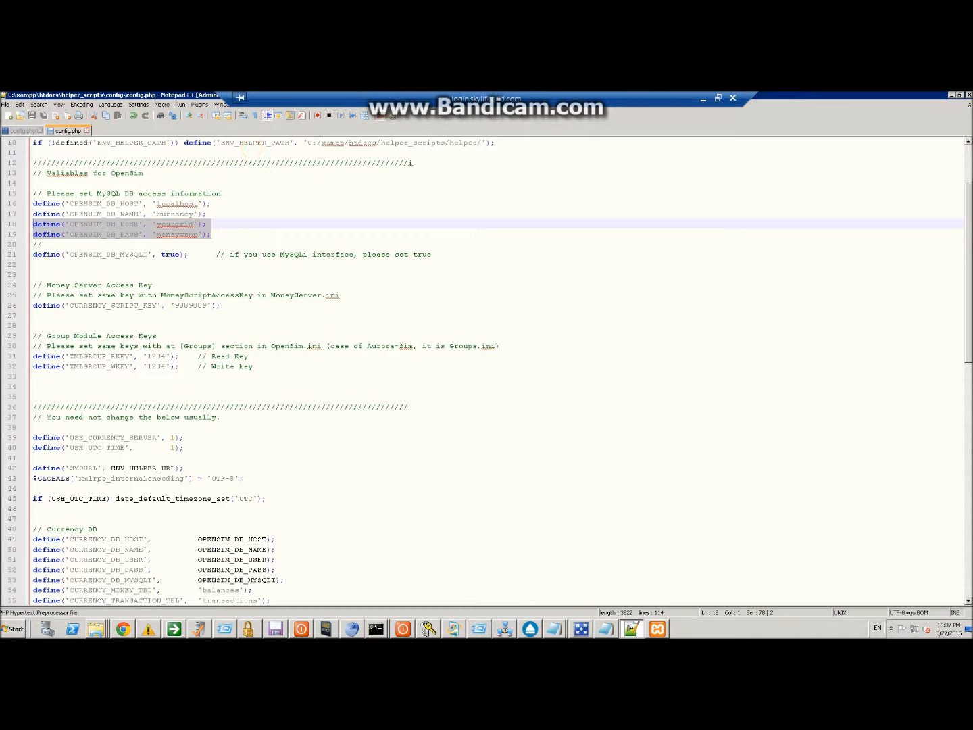
pyautogui.click(233, 193)
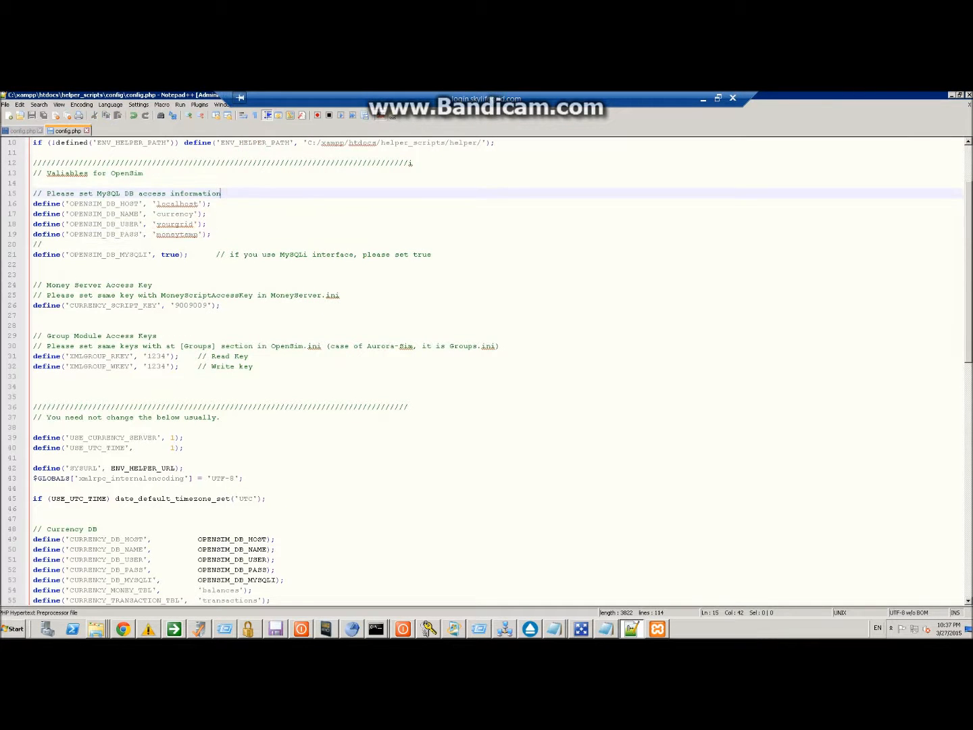
pyautogui.scroll(1, 31, 142)
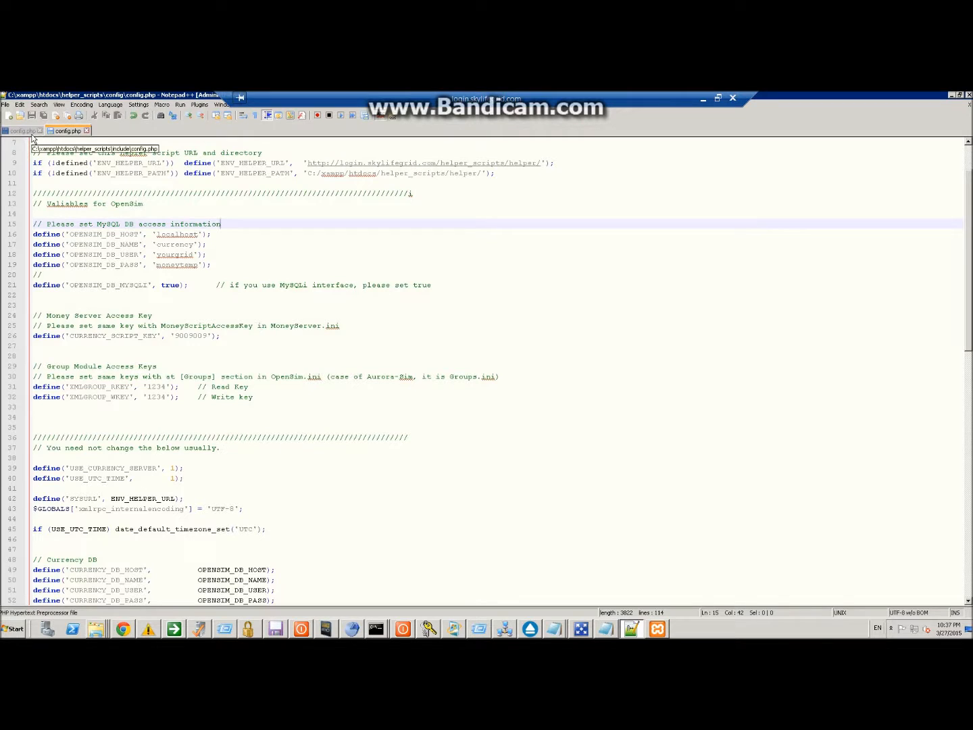
pyautogui.click(27, 132)
pyautogui.click(68, 131)
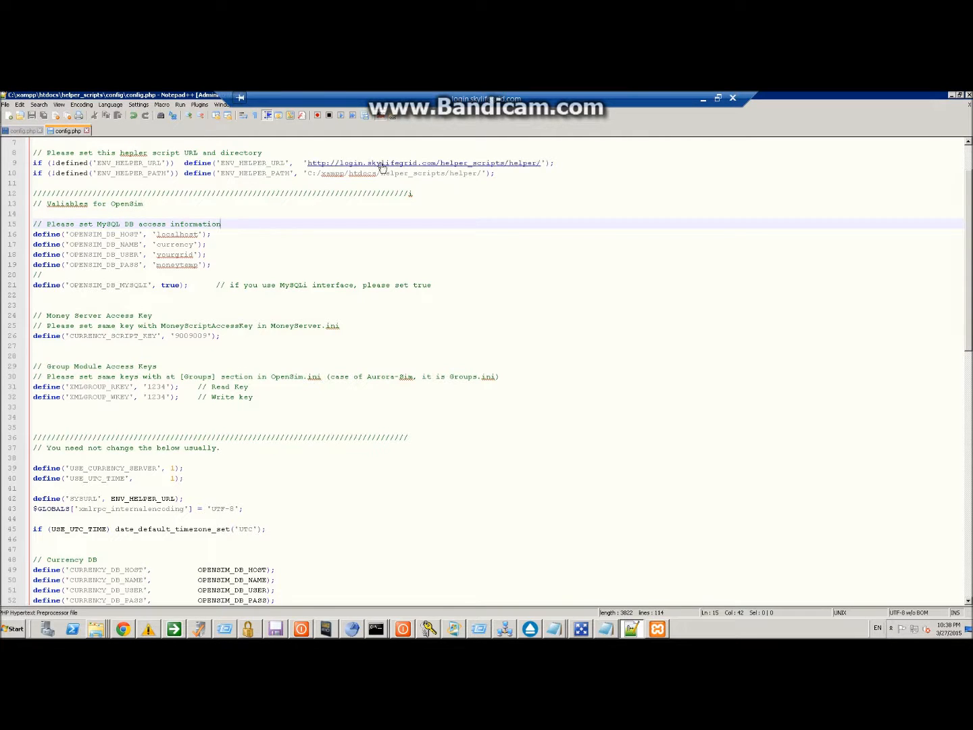
pyautogui.moveTo(179, 95); pyautogui.dragTo(458, 282)
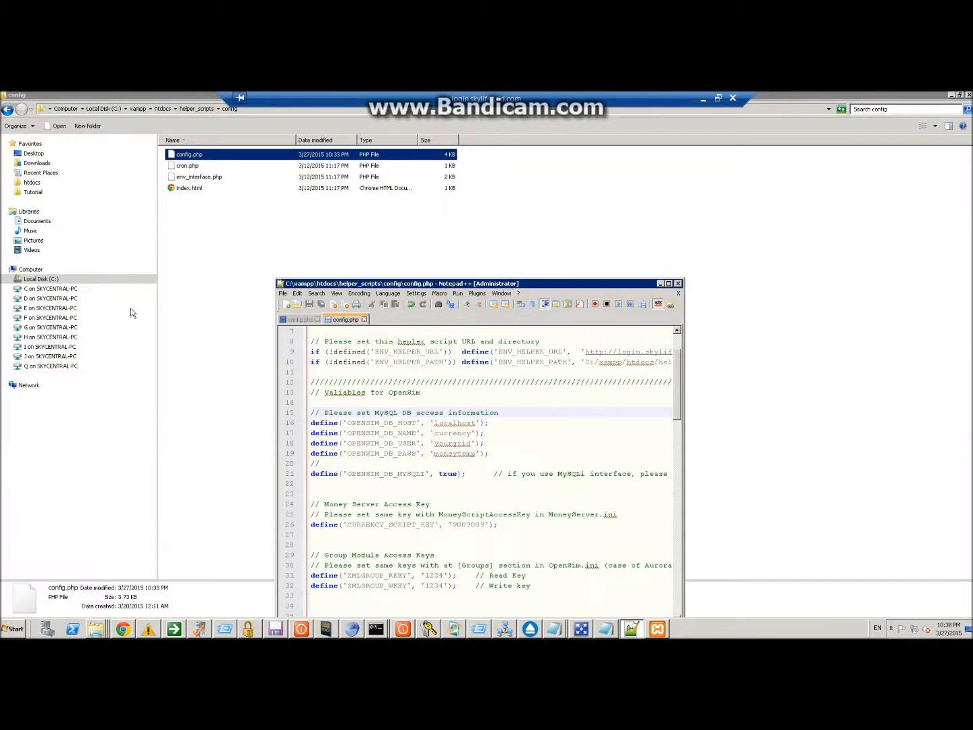
# - Navigate to Downloads\opensim.currency-0.8.1\helper_scripts\config in Explorer
pyautogui.click(36, 164)
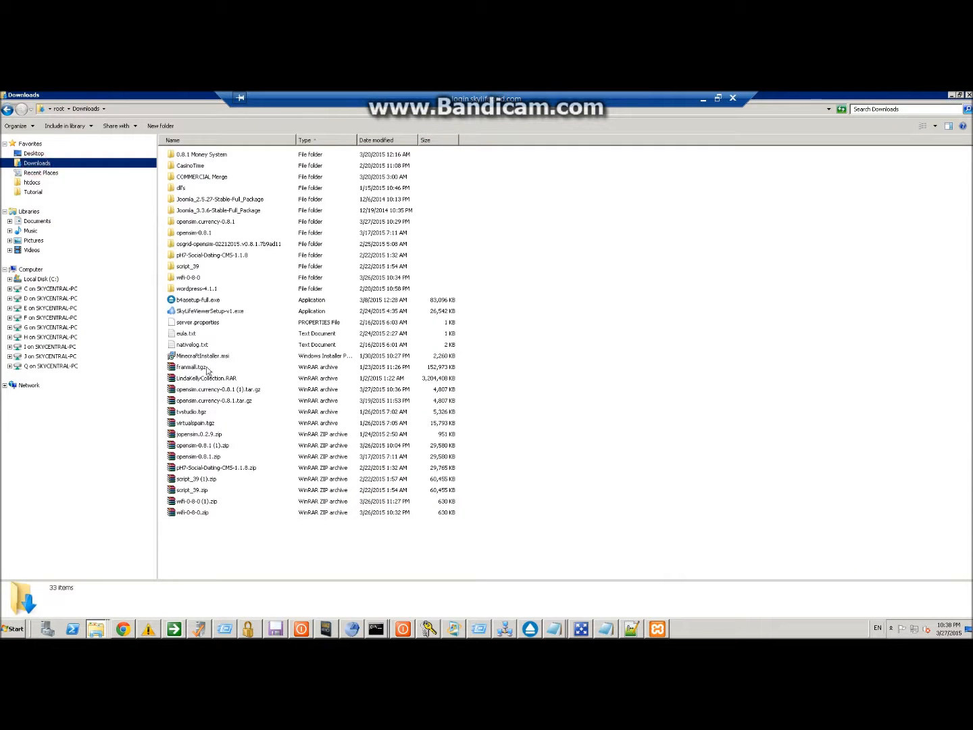
pyautogui.click(210, 412)
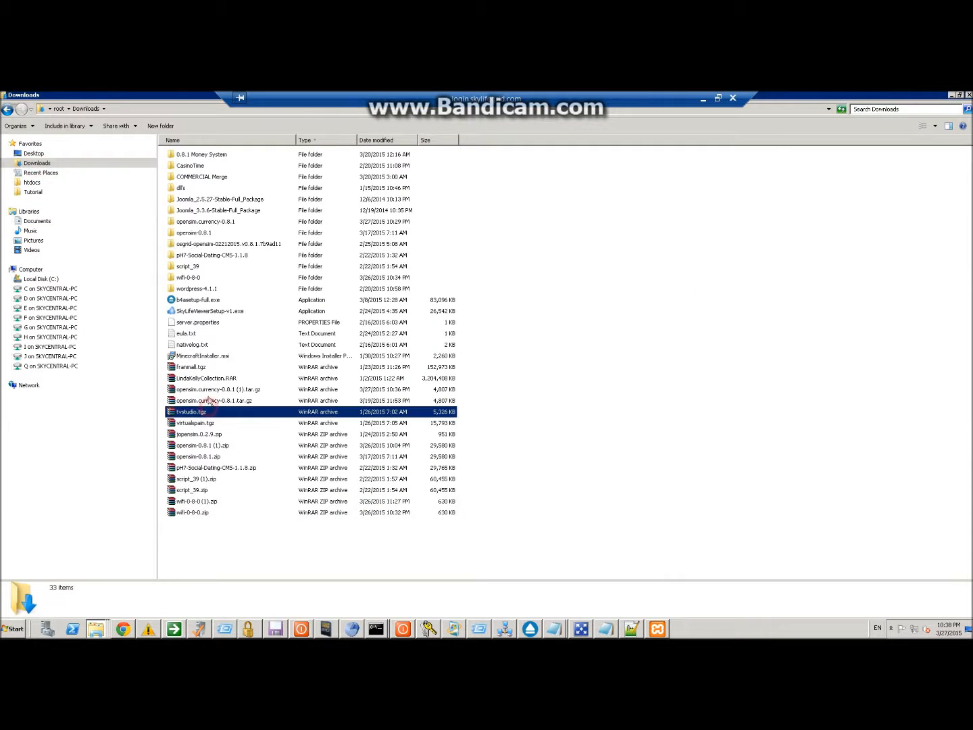
pyautogui.doubleClick(203, 222)
pyautogui.doubleClick(181, 155)
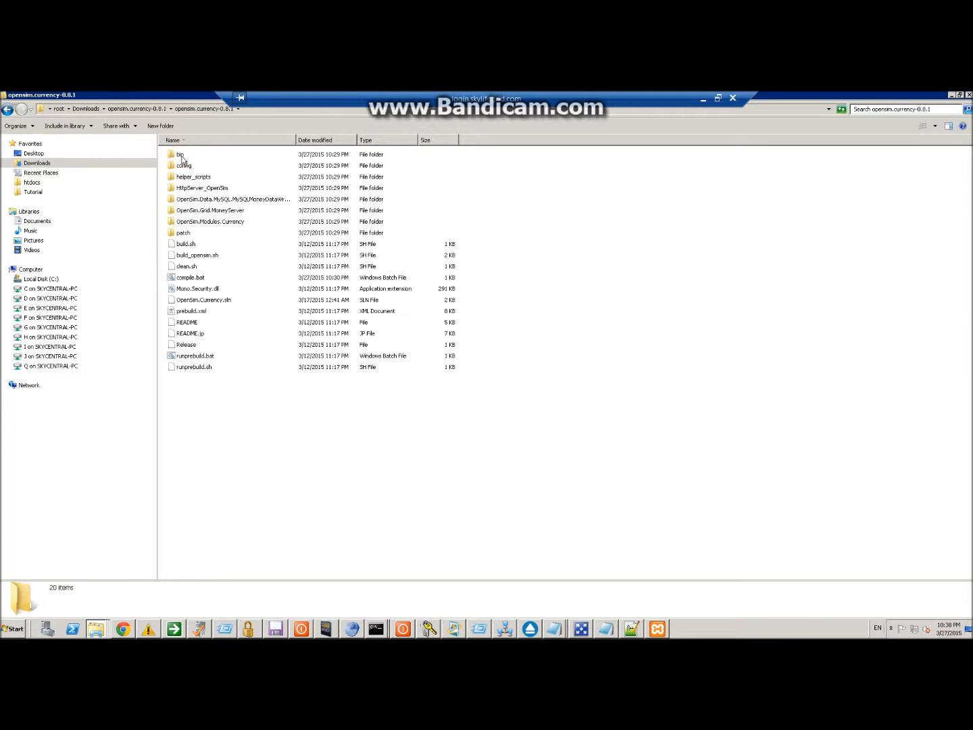
pyautogui.doubleClick(185, 177)
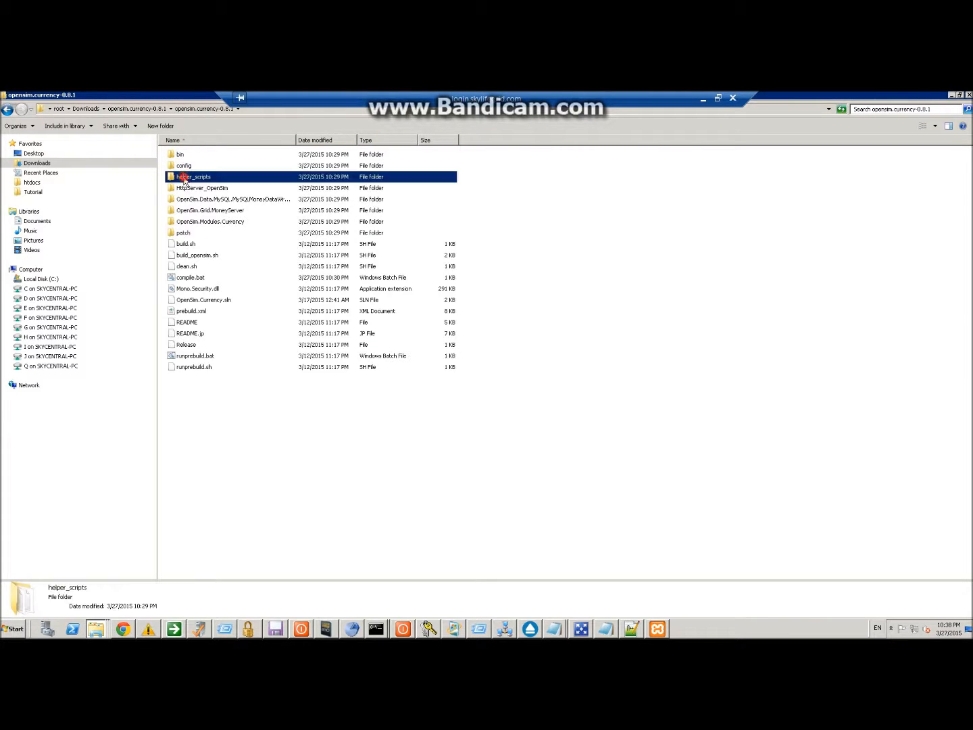
pyautogui.doubleClick(183, 155)
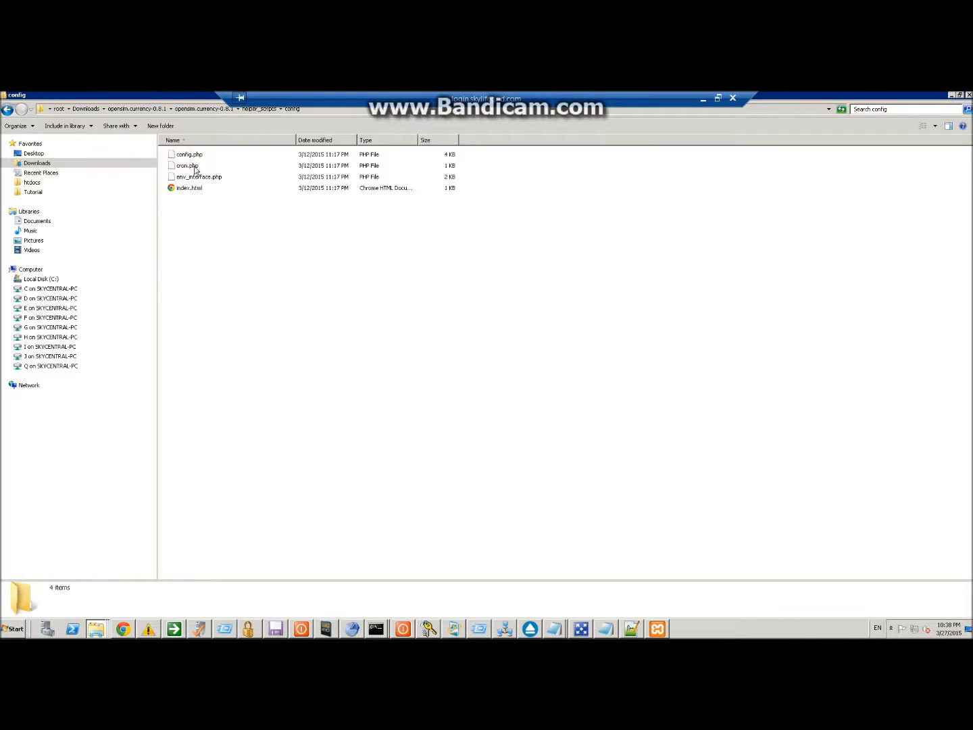
# - Open the original config.php in Notepad++, check its helper URL lines 9–10, then return to the XAMPP copy
pyautogui.rightClick(187, 155)
pyautogui.click(207, 170)
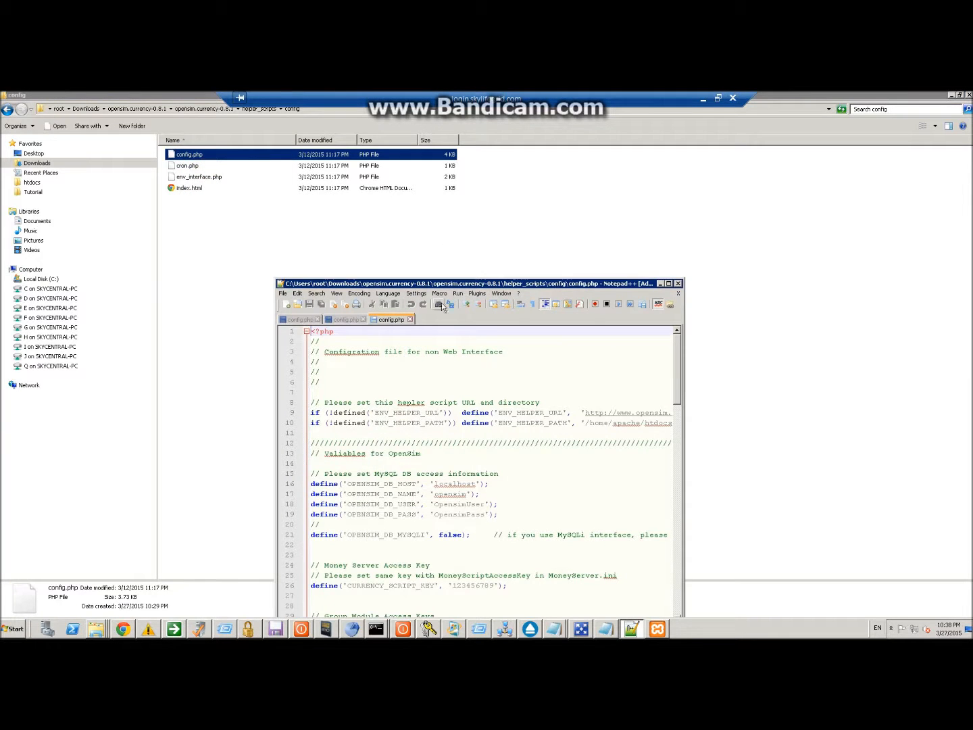
pyautogui.doubleClick(505, 284)
pyautogui.moveTo(536, 263); pyautogui.dragTo(33, 214)
pyautogui.click(335, 255)
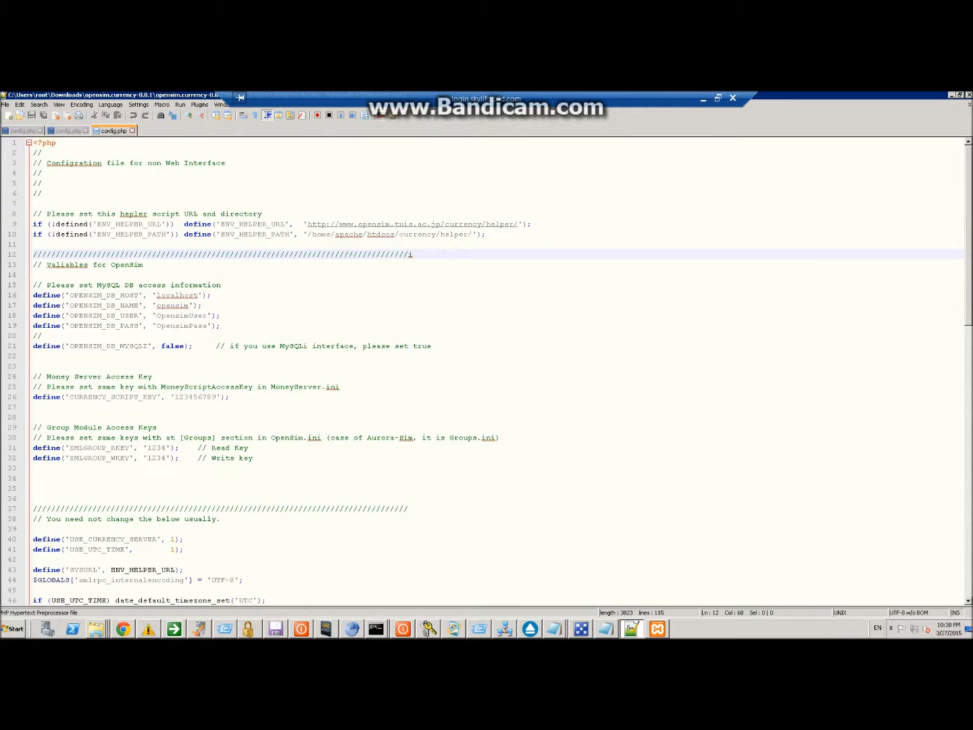
pyautogui.moveTo(482, 234); pyautogui.dragTo(33, 224)
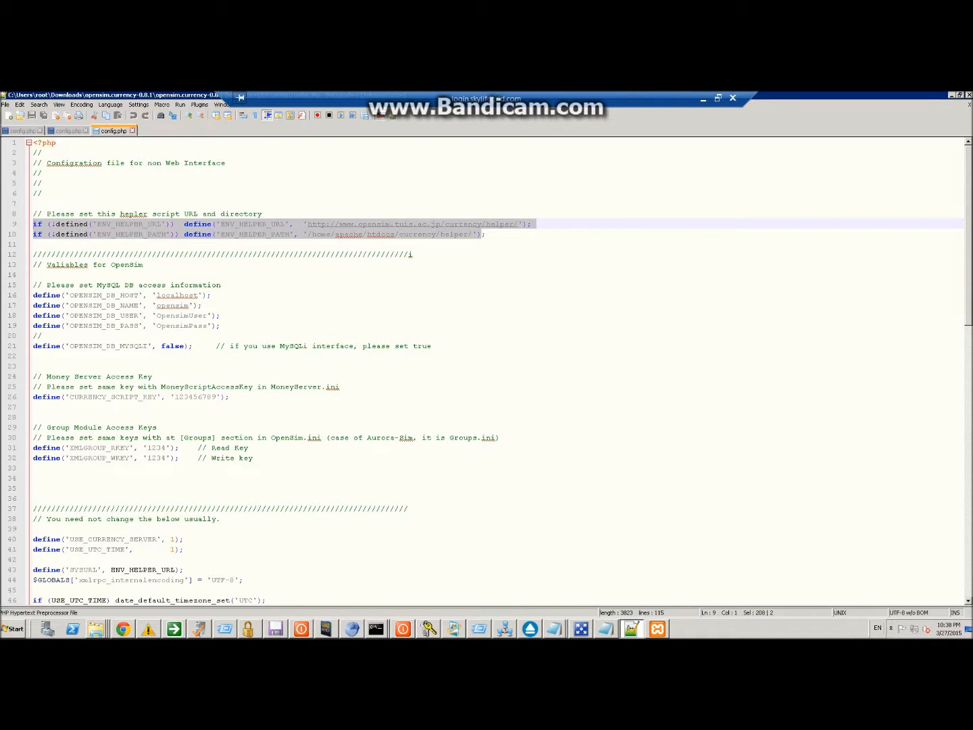
pyautogui.click(69, 131)
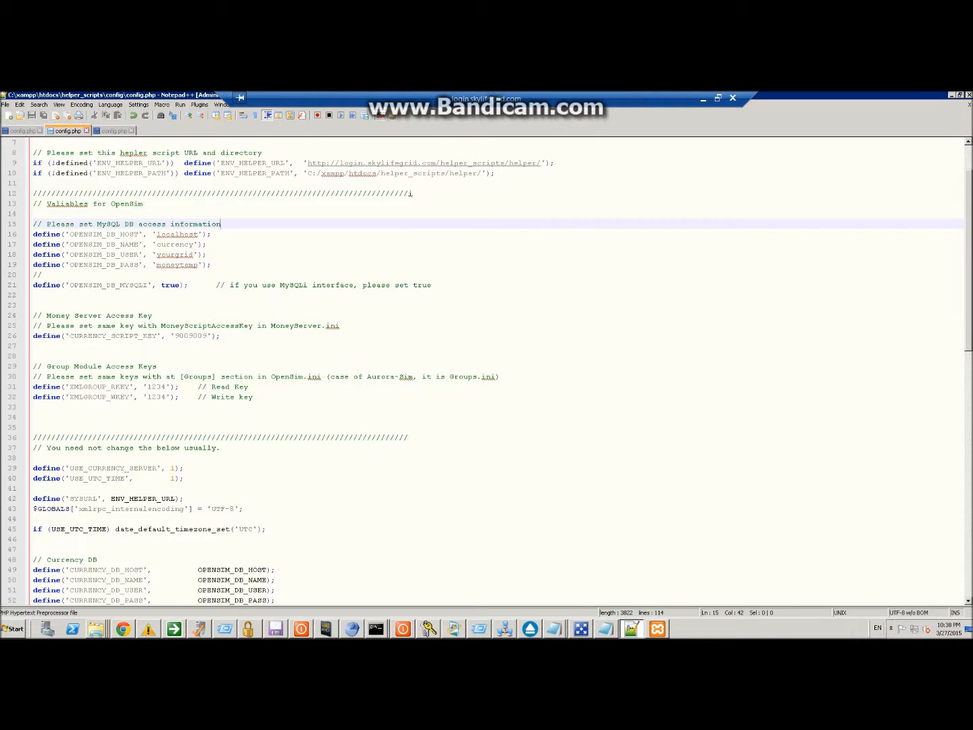
# - Replace 'login' with 'tutorial' in the ENV_HELPER_URL host on line 9
pyautogui.scroll(1, 486, 371)
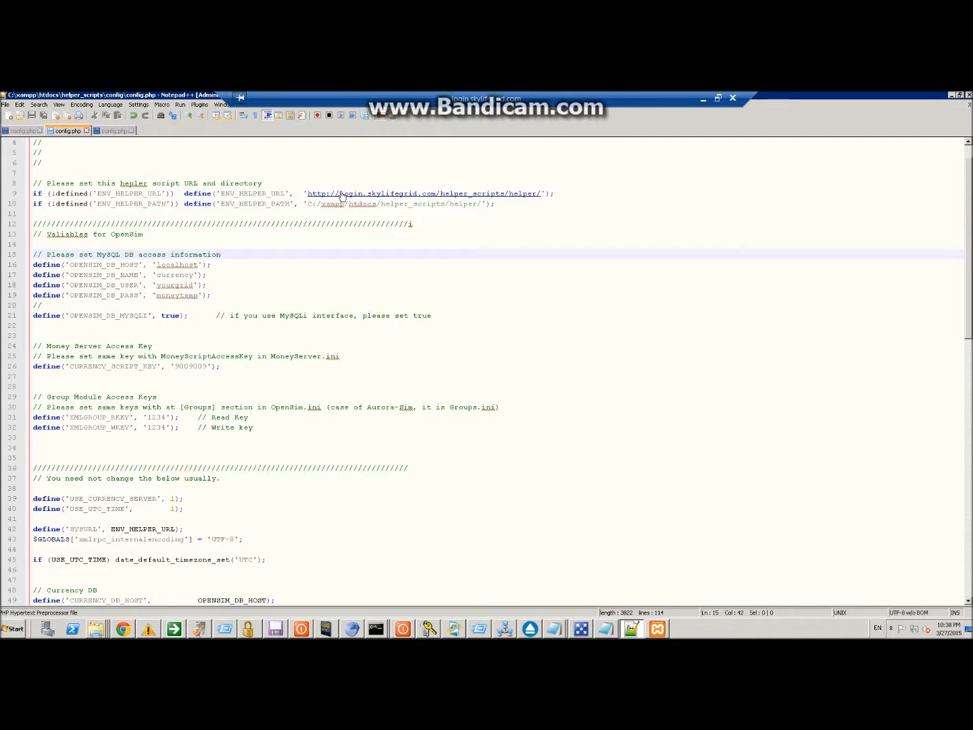
pyautogui.moveTo(340, 193); pyautogui.dragTo(360, 195)
pyautogui.write('tutorial')
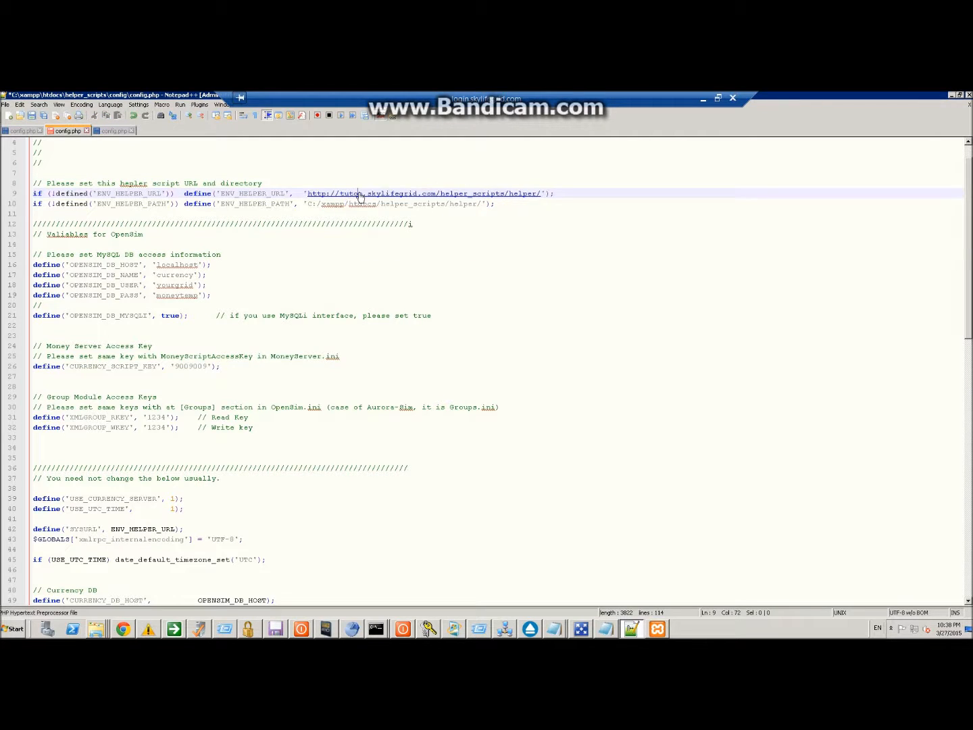
pyautogui.press('Delete')
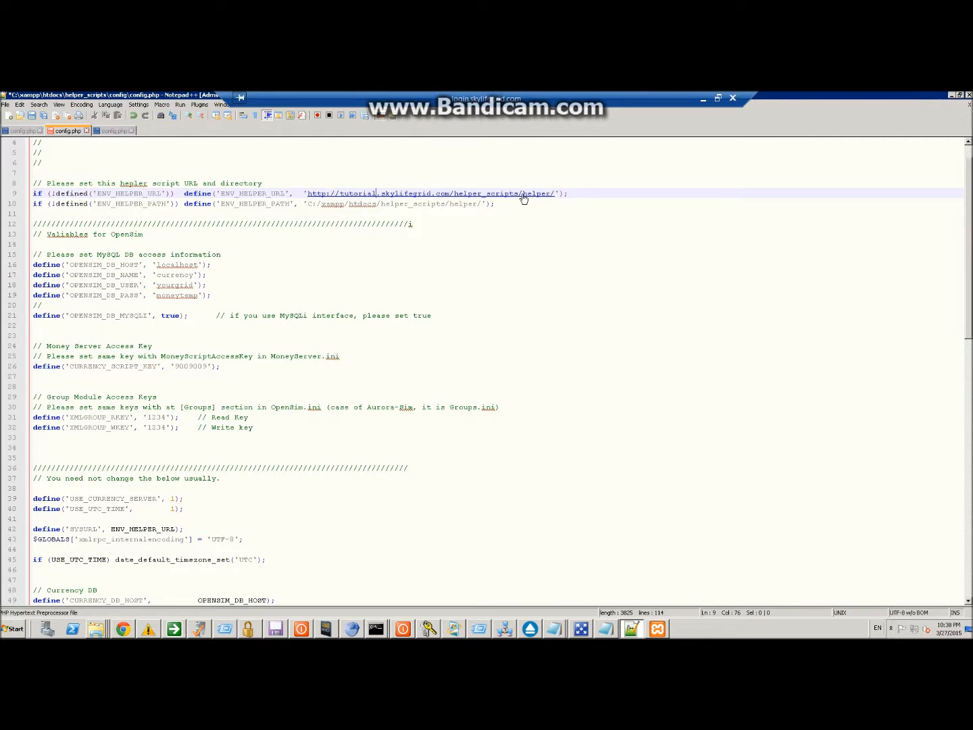
pyautogui.rightClick(95, 629)
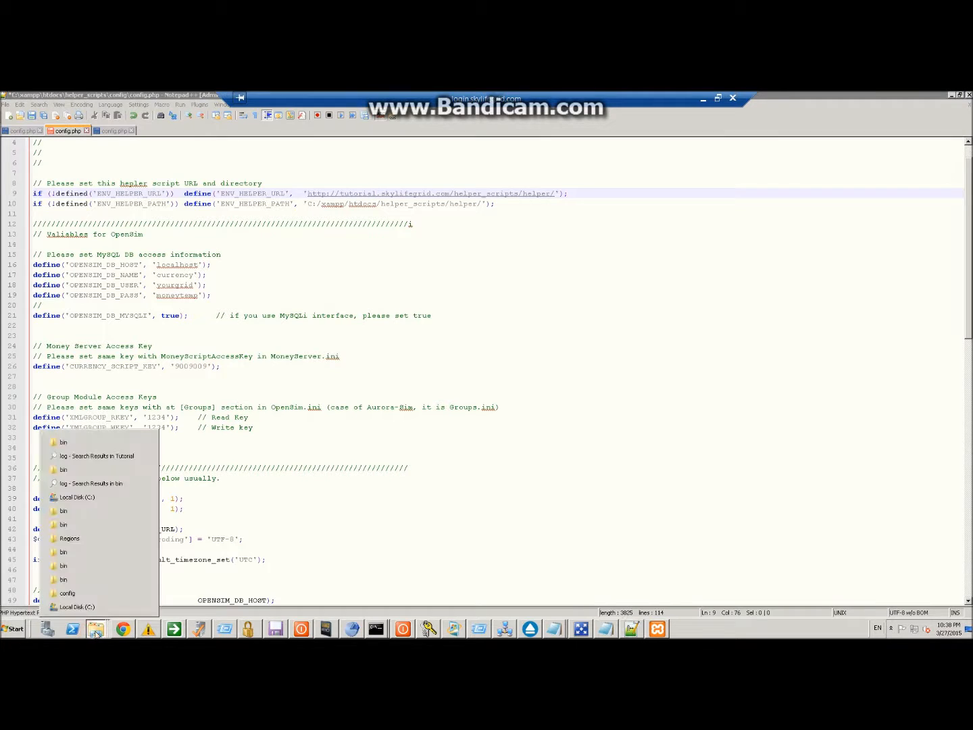
# - Open C:\xampp\htdocs\helper_scripts\helper in Explorer, then return to the line 10 helper path
pyautogui.click(75, 552)
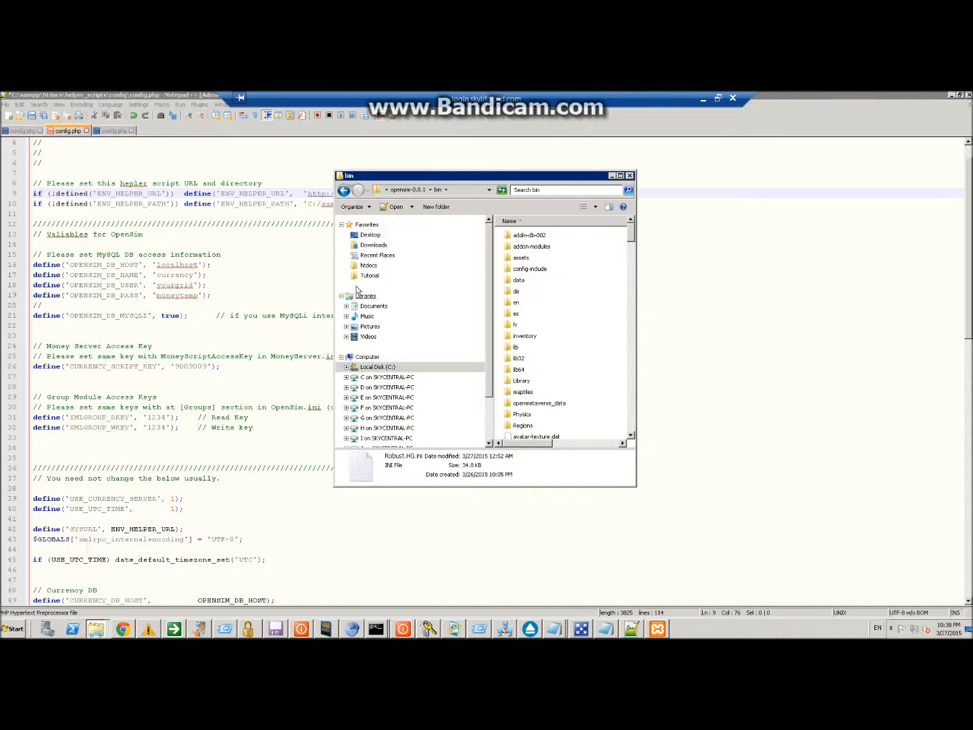
pyautogui.click(368, 265)
pyautogui.scroll(-3, 541, 389)
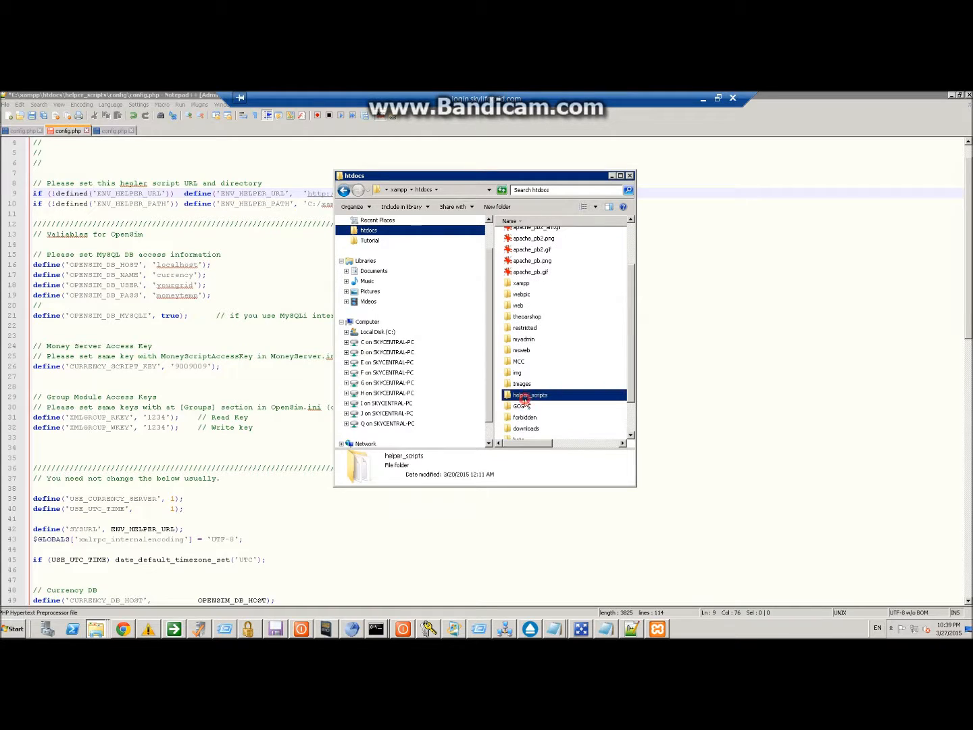
pyautogui.doubleClick(521, 396)
pyautogui.moveTo(477, 181); pyautogui.dragTo(669, 219)
pyautogui.doubleClick(711, 296)
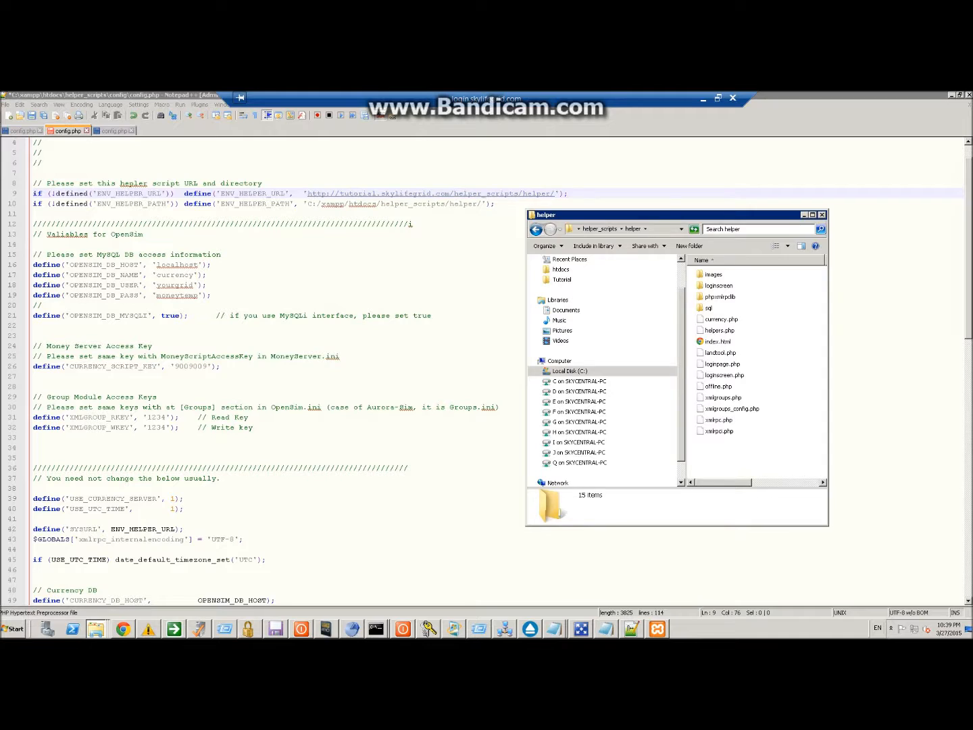
pyautogui.click(316, 204)
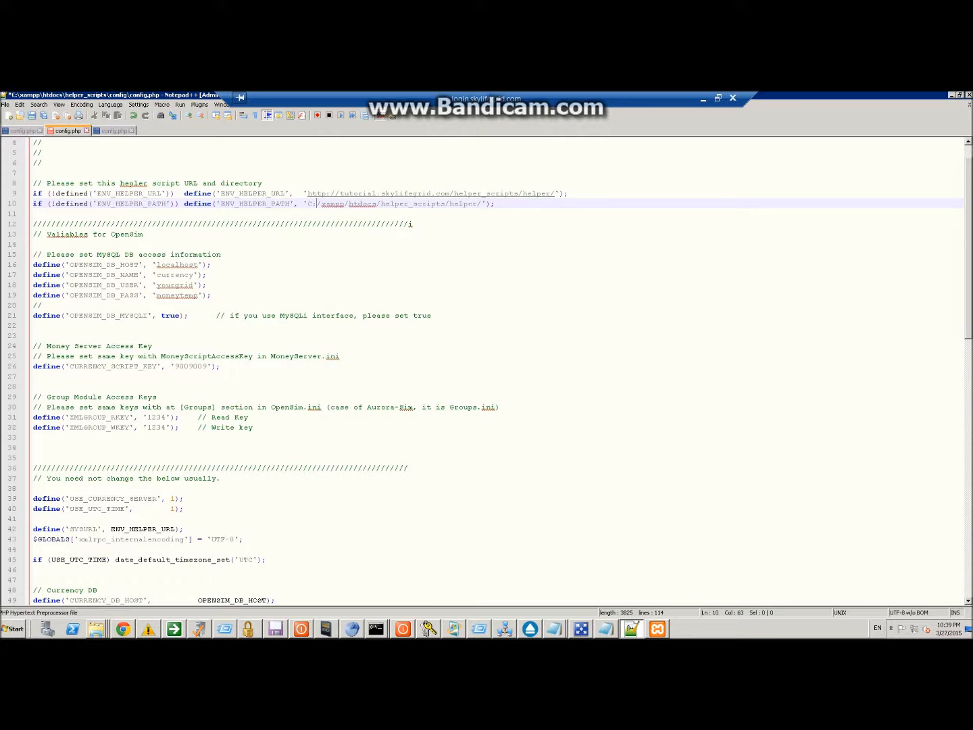
pyautogui.click(480, 203)
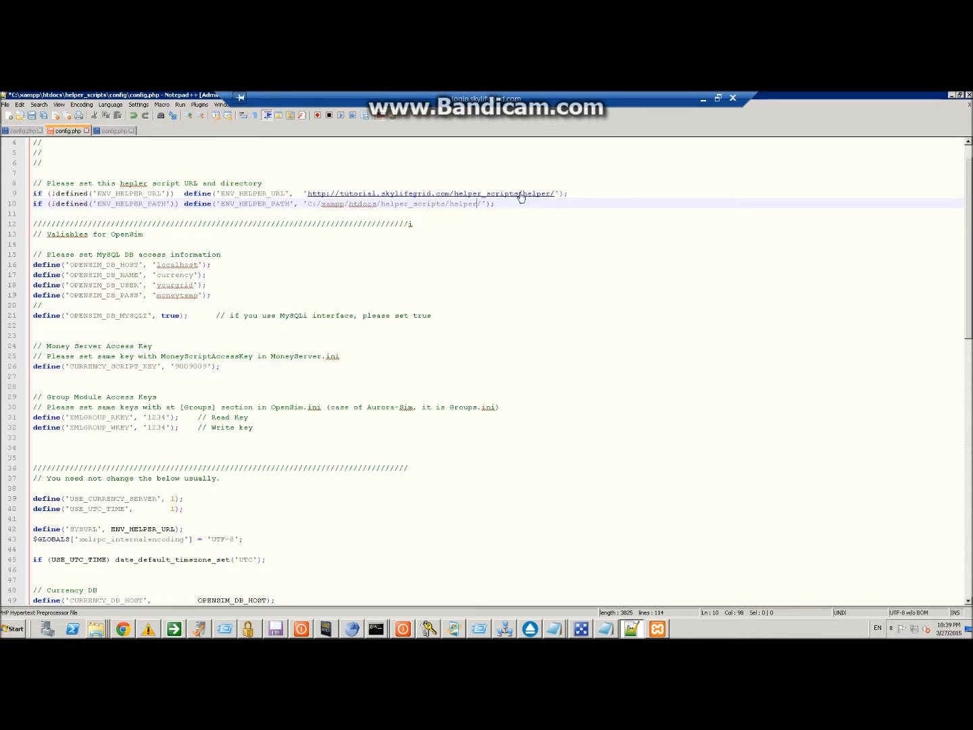
pyautogui.click(293, 185)
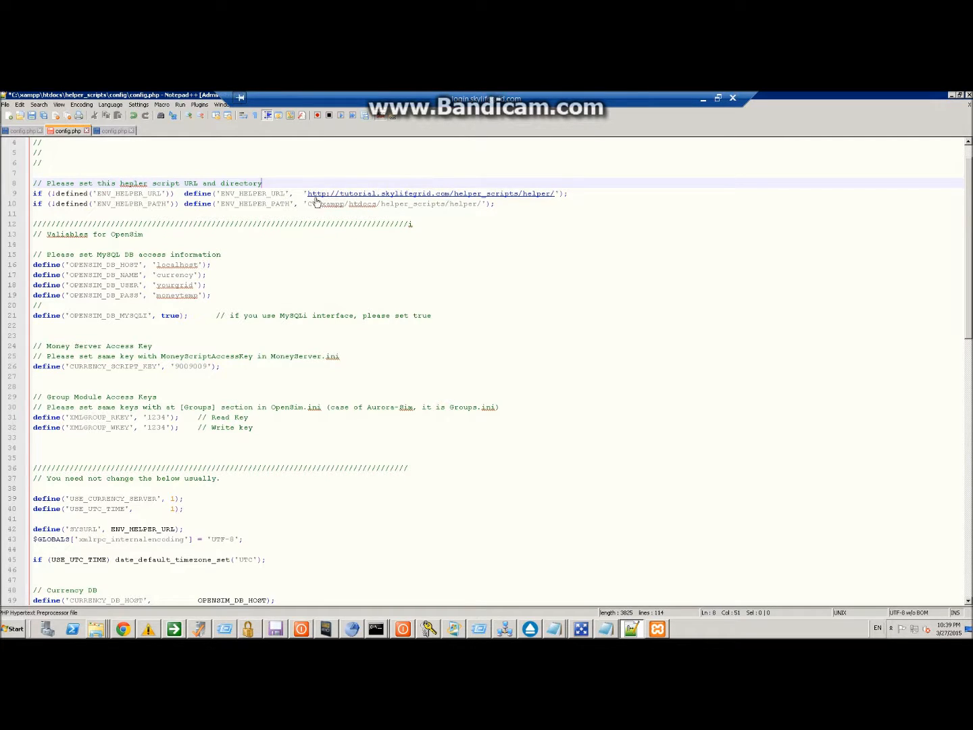
pyautogui.click(172, 264)
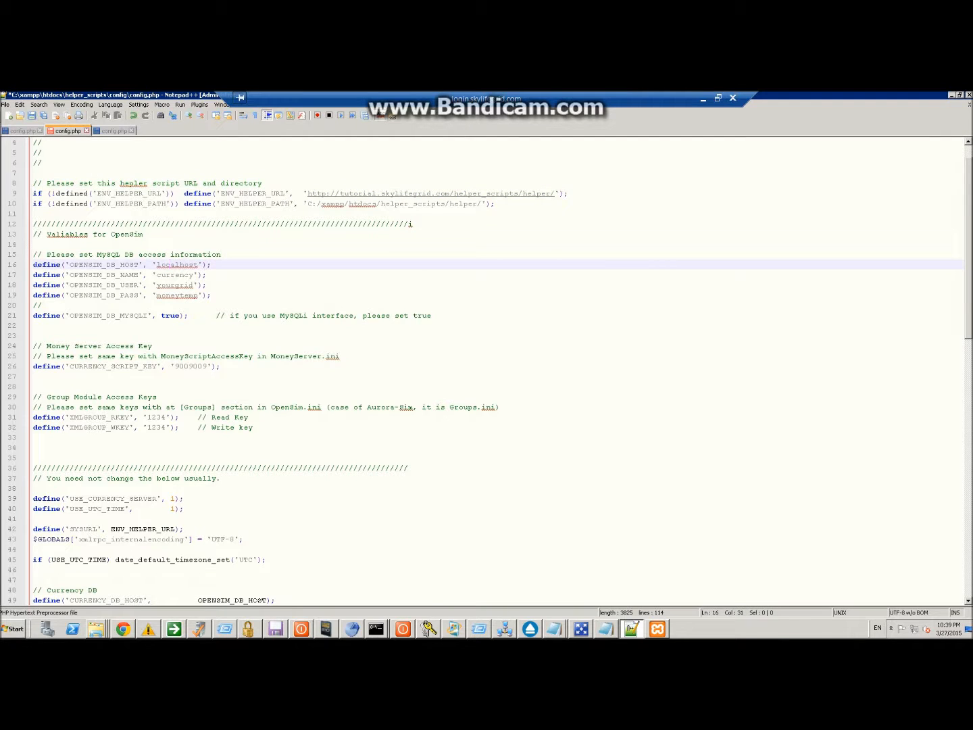
pyautogui.click(154, 264)
pyautogui.moveTo(157, 264); pyautogui.dragTo(197, 265)
pyautogui.moveTo(156, 265); pyautogui.dragTo(199, 265)
pyautogui.click(156, 275)
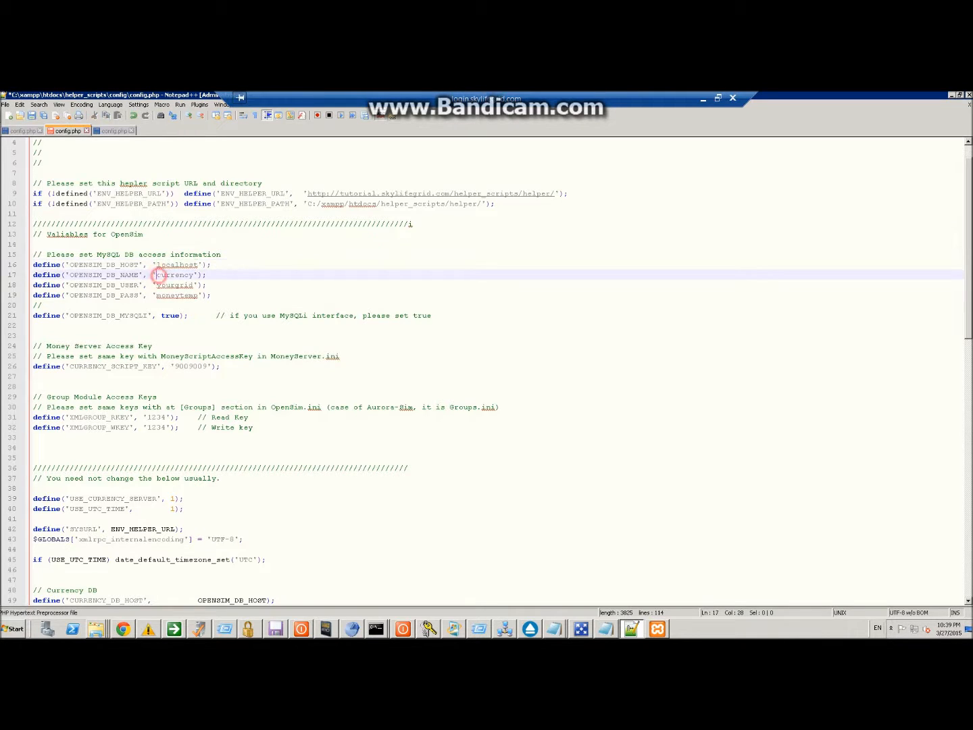
# - Change the database name on line 17 to moneysystem and review the user, password and key values
pyautogui.moveTo(156, 275); pyautogui.dragTo(194, 274)
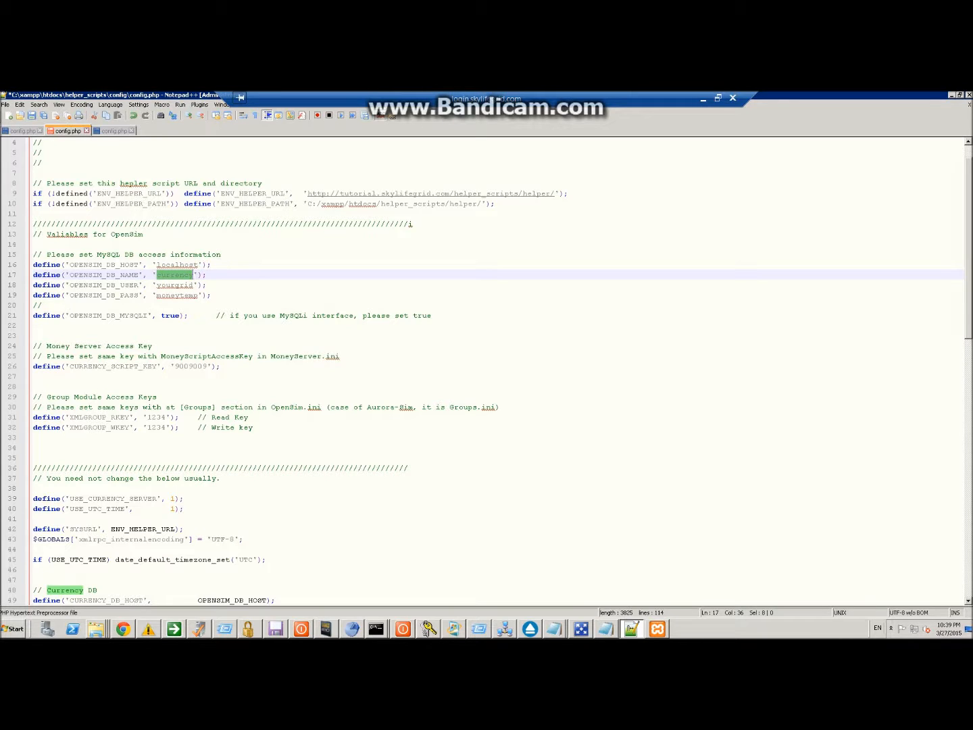
pyautogui.write('mone')
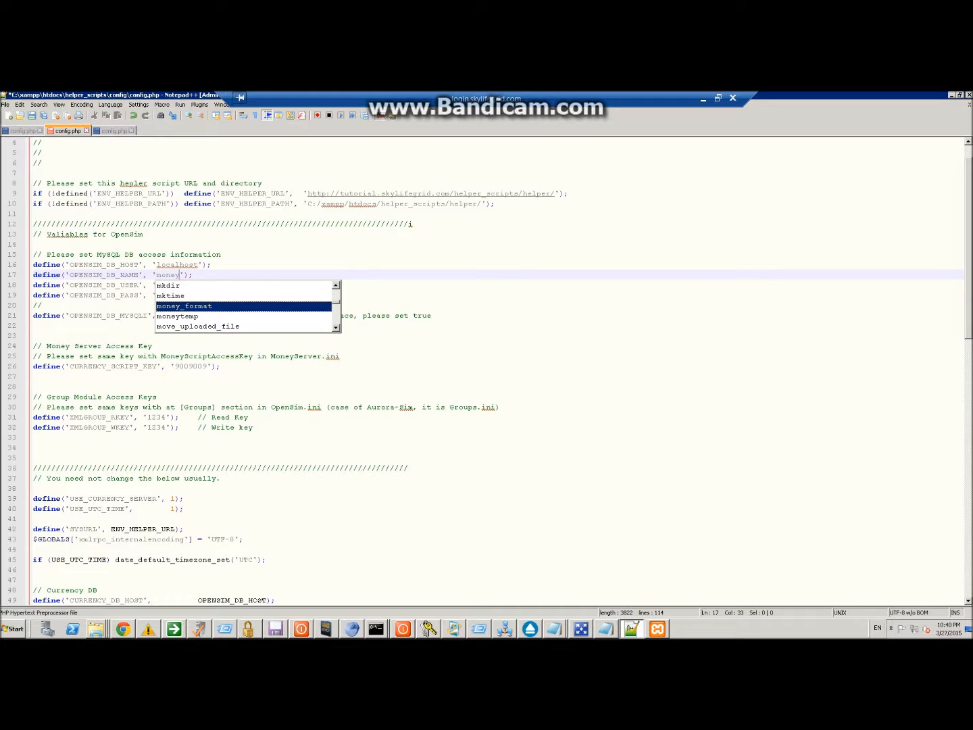
pyautogui.write('ysystem')
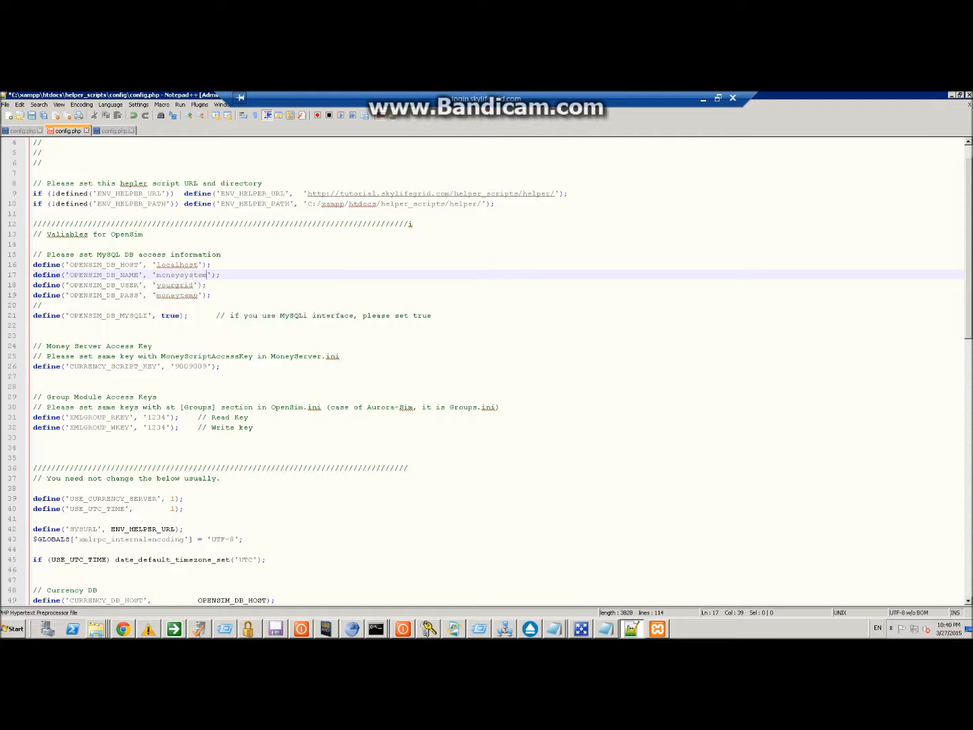
pyautogui.click(172, 284)
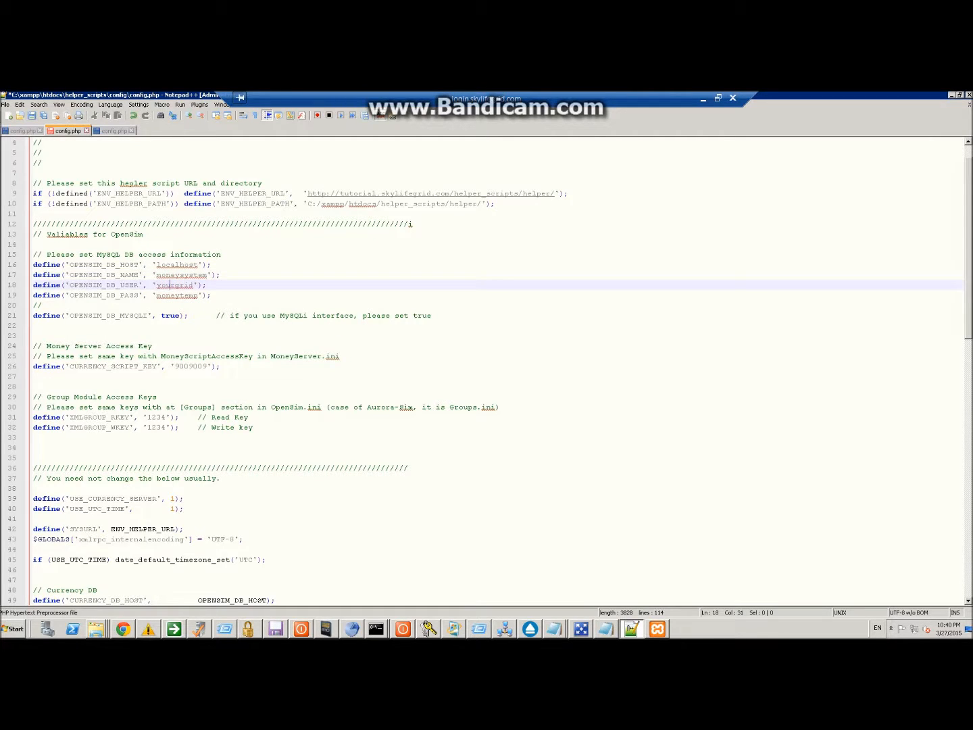
pyautogui.click(165, 296)
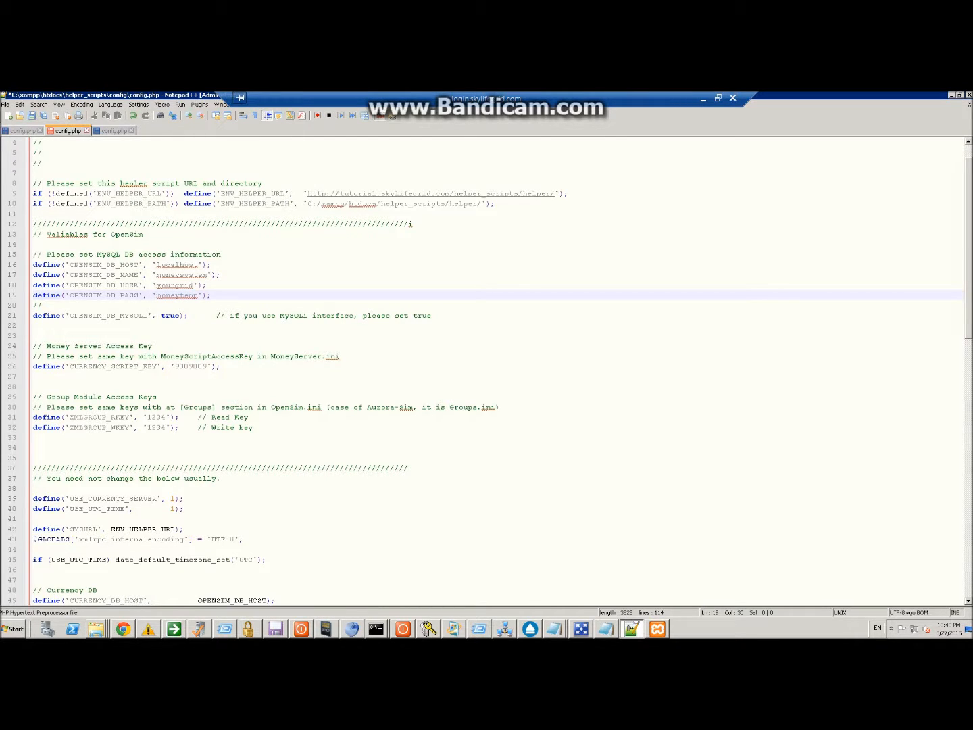
pyautogui.moveTo(174, 365); pyautogui.dragTo(206, 368)
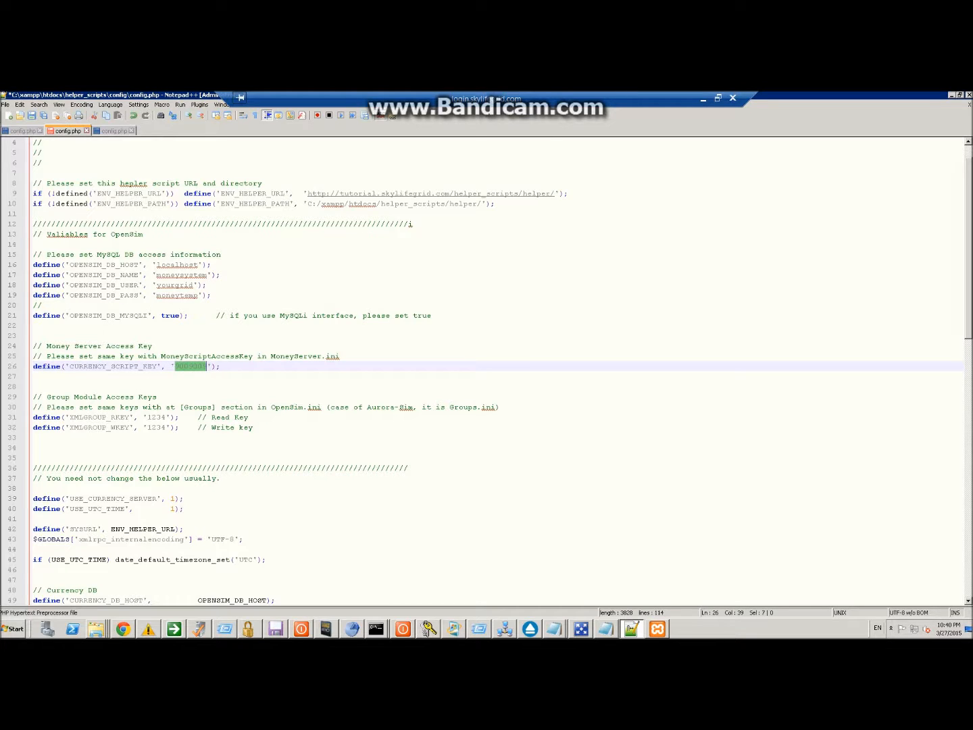
pyautogui.click(192, 369)
pyautogui.moveTo(174, 367); pyautogui.dragTo(207, 367)
pyautogui.scroll(-2, 497, 371)
pyautogui.click(159, 374)
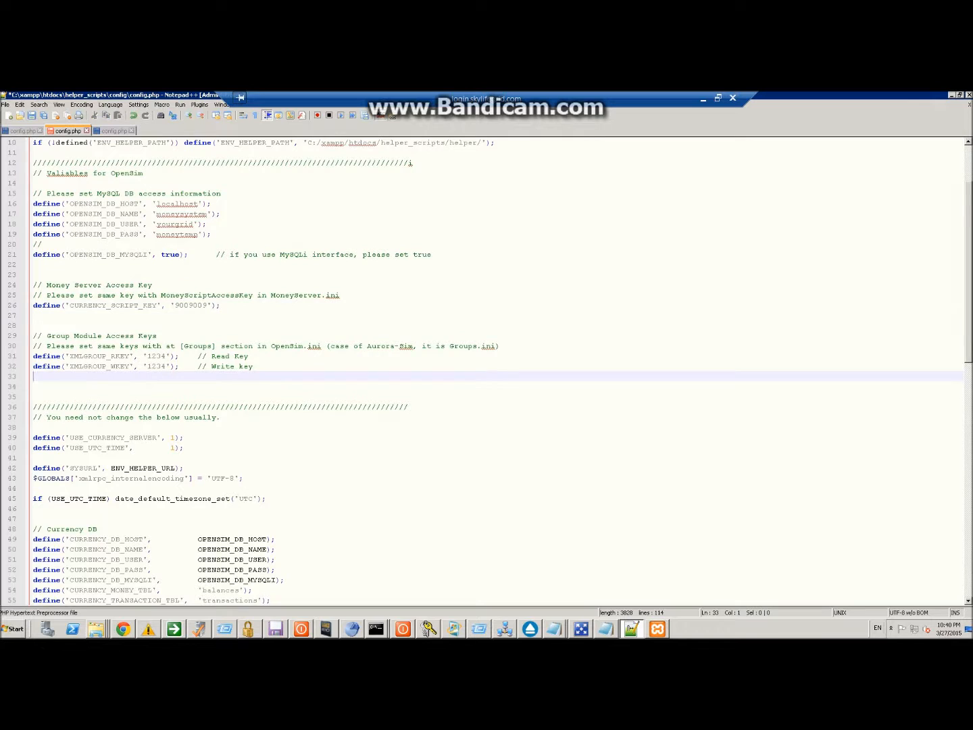
pyautogui.click(146, 356)
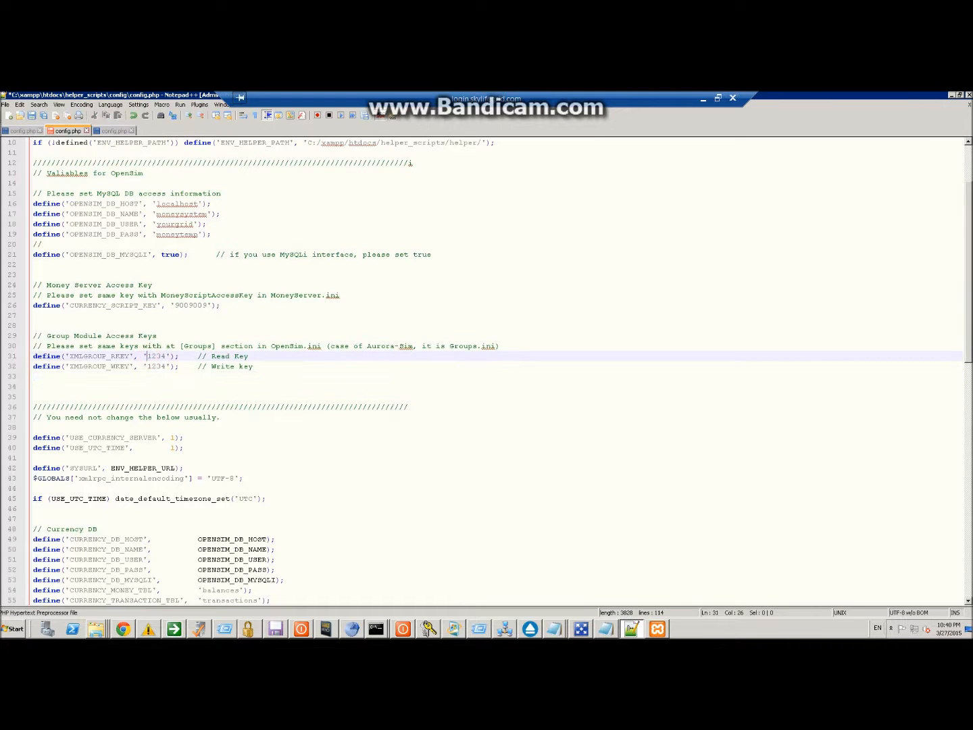
pyautogui.scroll(-1, 497, 371)
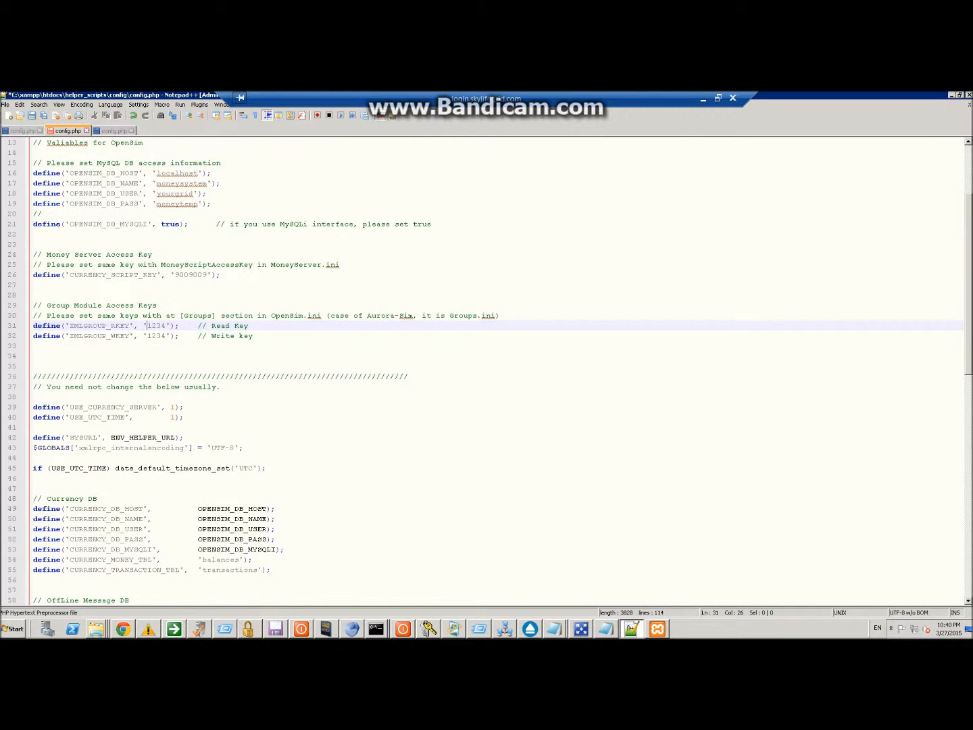
pyautogui.scroll(3, 496, 371)
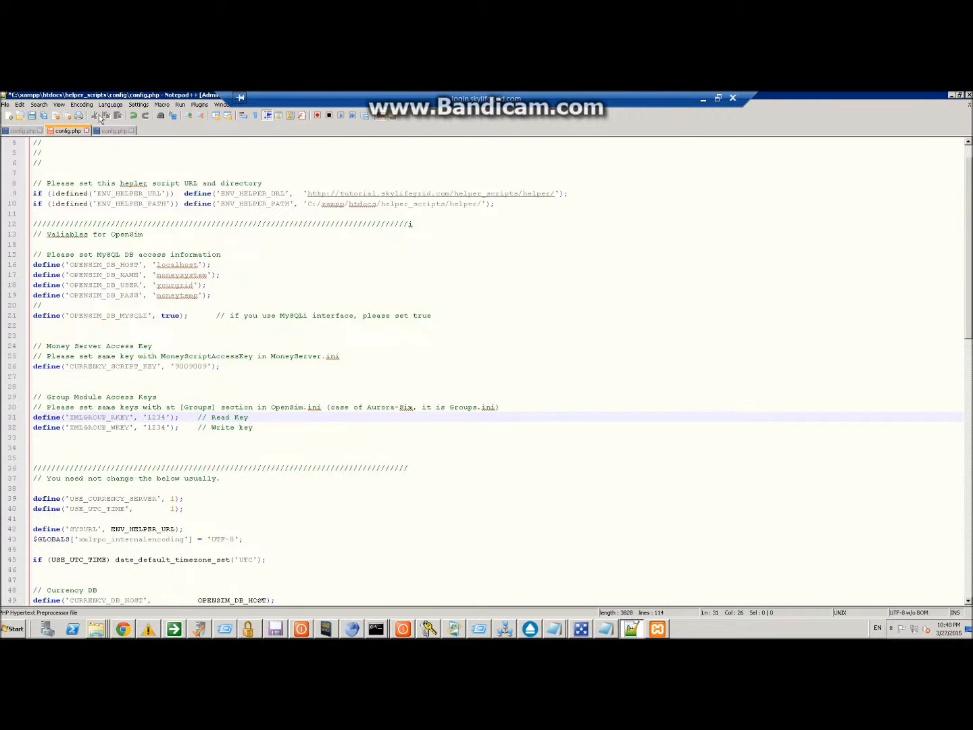
# - Save config.php and close Notepad++
pyautogui.click(32, 116)
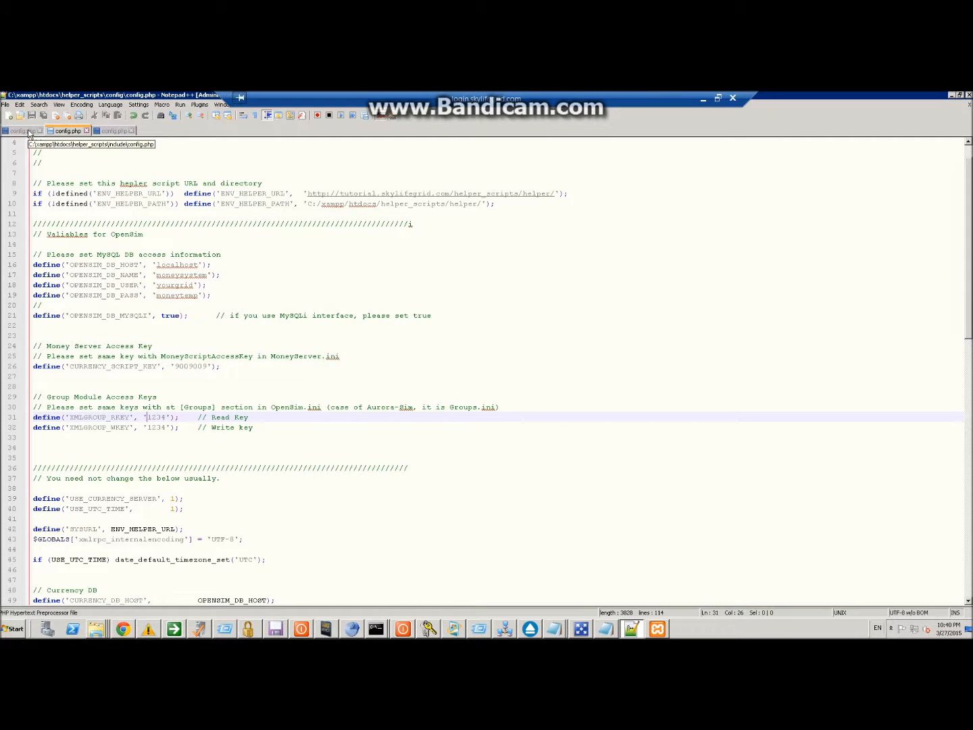
pyautogui.moveTo(156, 275); pyautogui.dragTo(206, 278)
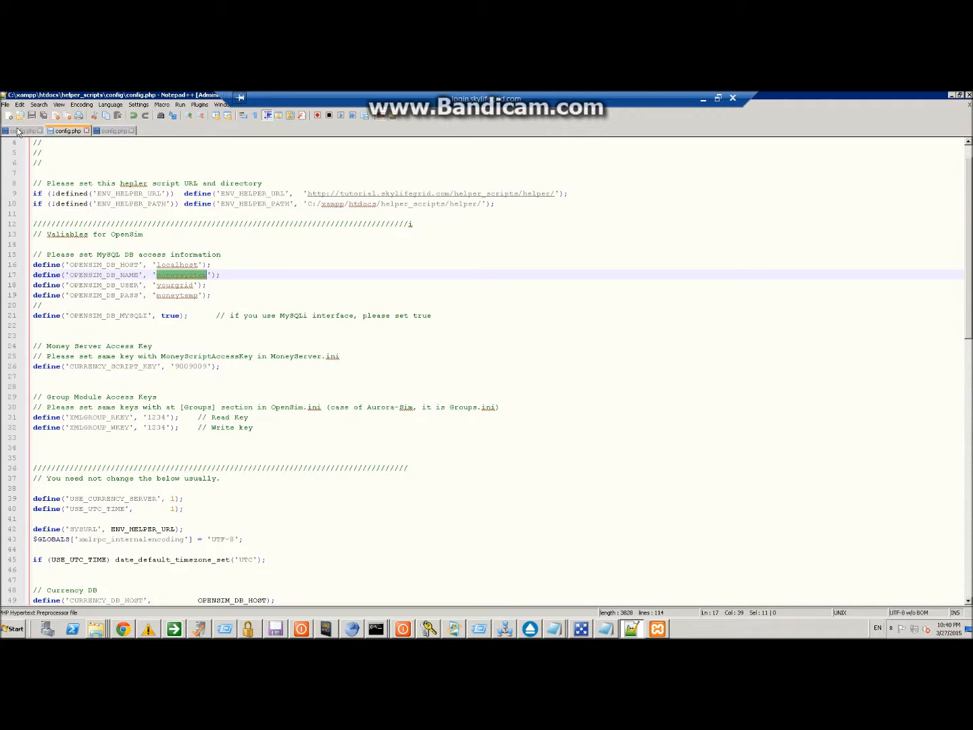
pyautogui.click(969, 95)
pyautogui.click(248, 247)
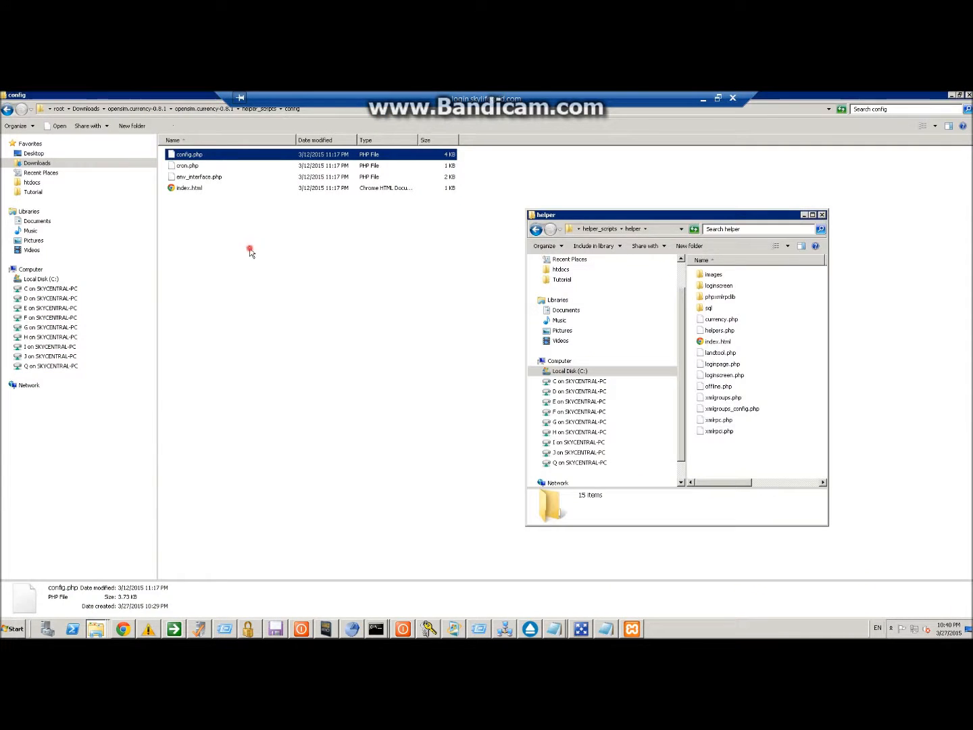
# - Open config.php from htdocs\helper_scripts\include in Notepad++ for editing
pyautogui.click(34, 183)
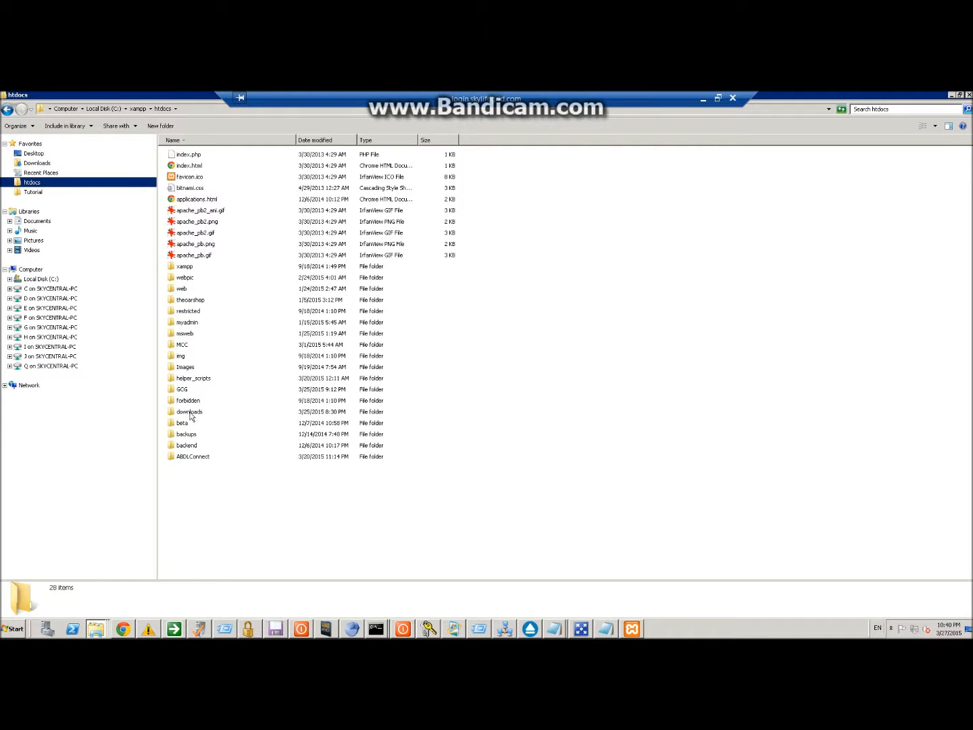
pyautogui.doubleClick(191, 378)
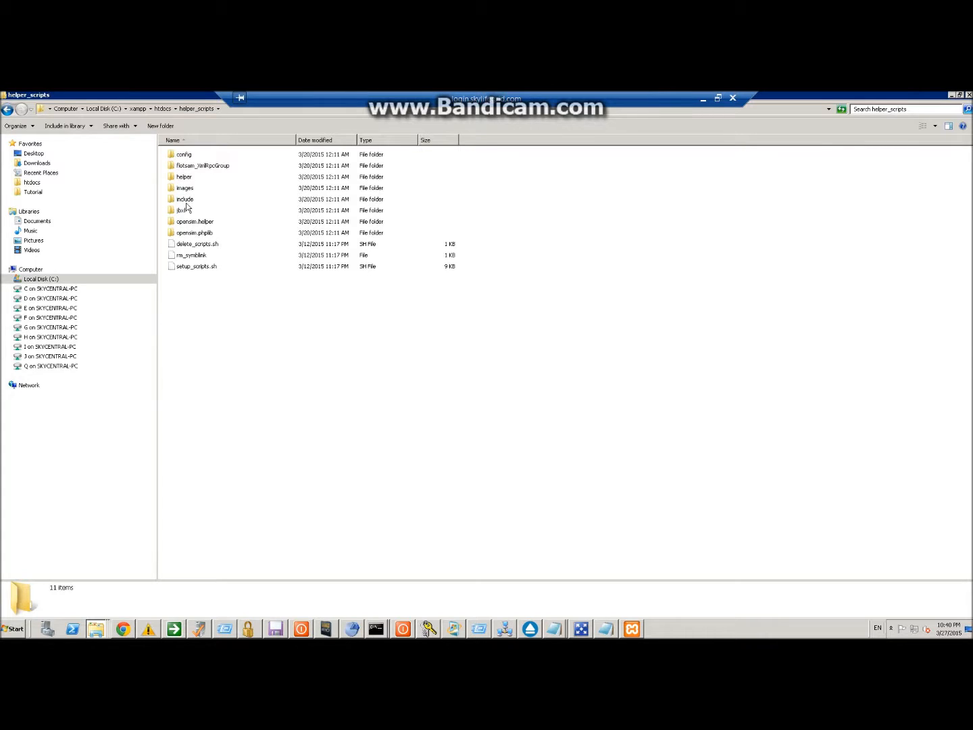
pyautogui.doubleClick(179, 155)
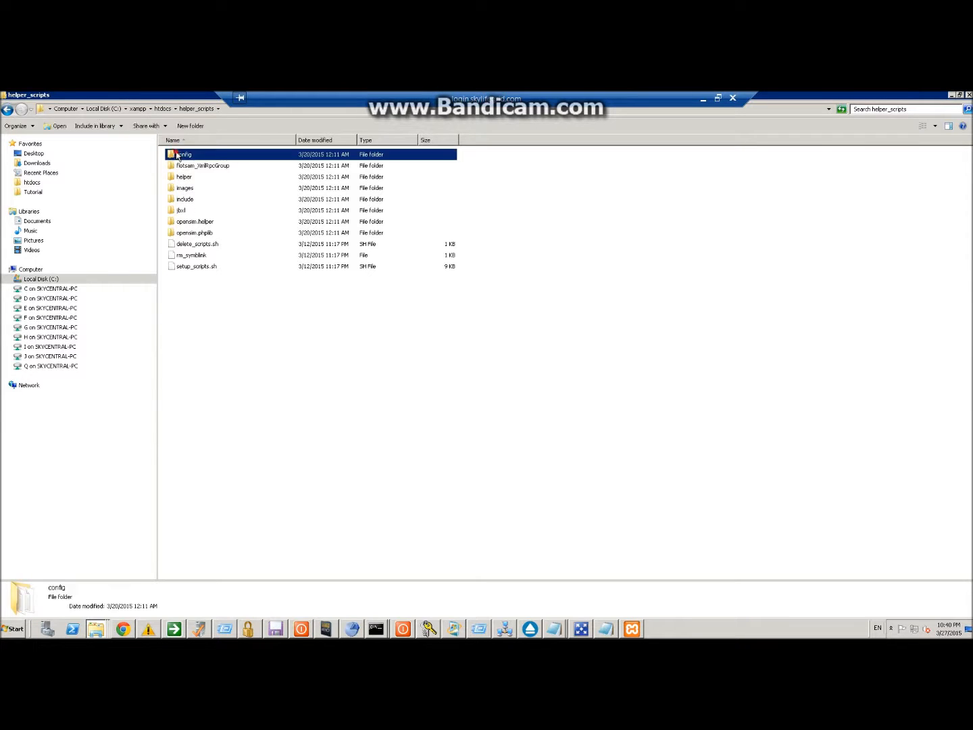
pyautogui.click(7, 110)
pyautogui.click(175, 200)
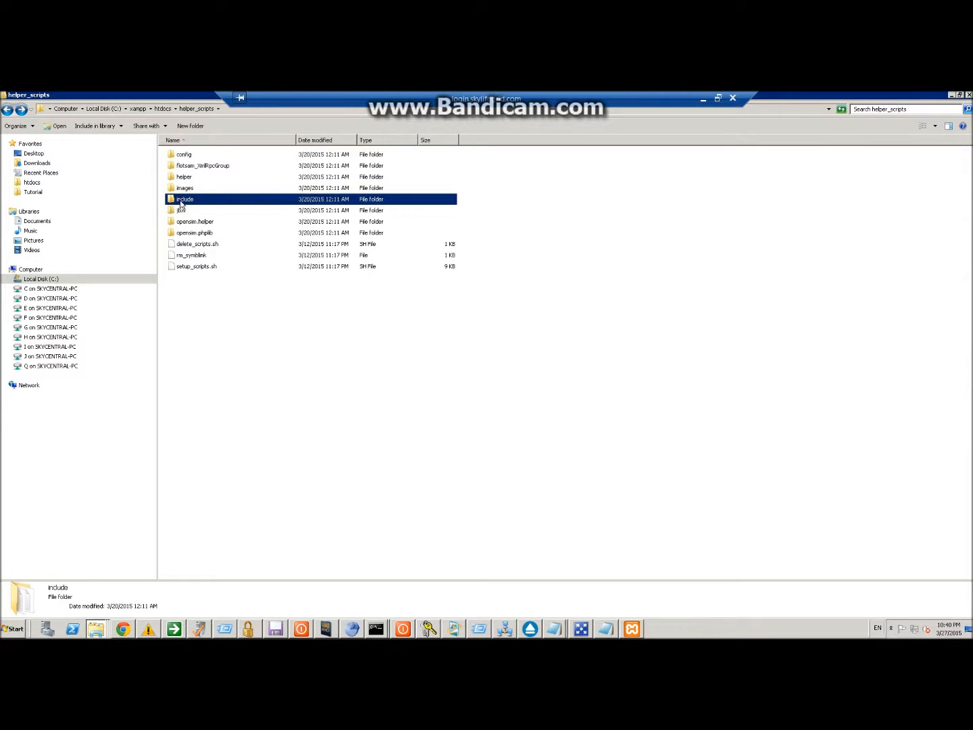
pyautogui.doubleClick(180, 201)
pyautogui.rightClick(189, 155)
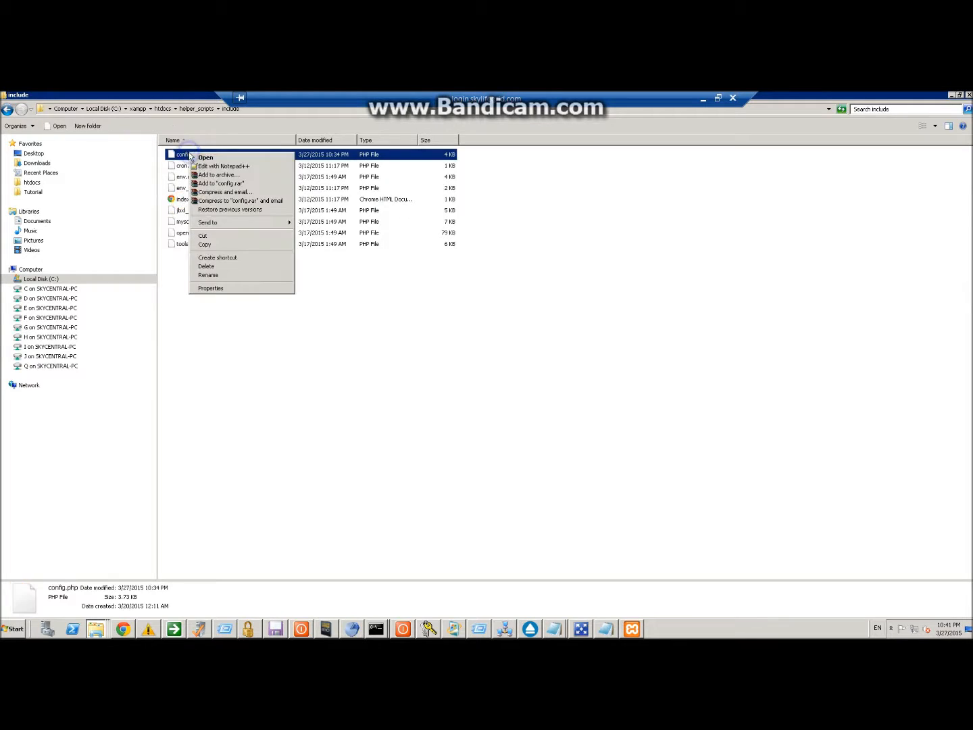
pyautogui.click(220, 175)
# - Replace the database name with moneysystem and save the file
pyautogui.moveTo(156, 254); pyautogui.dragTo(194, 244)
pyautogui.write('moneysystem')
pyautogui.hotkey('ctrl', 's')
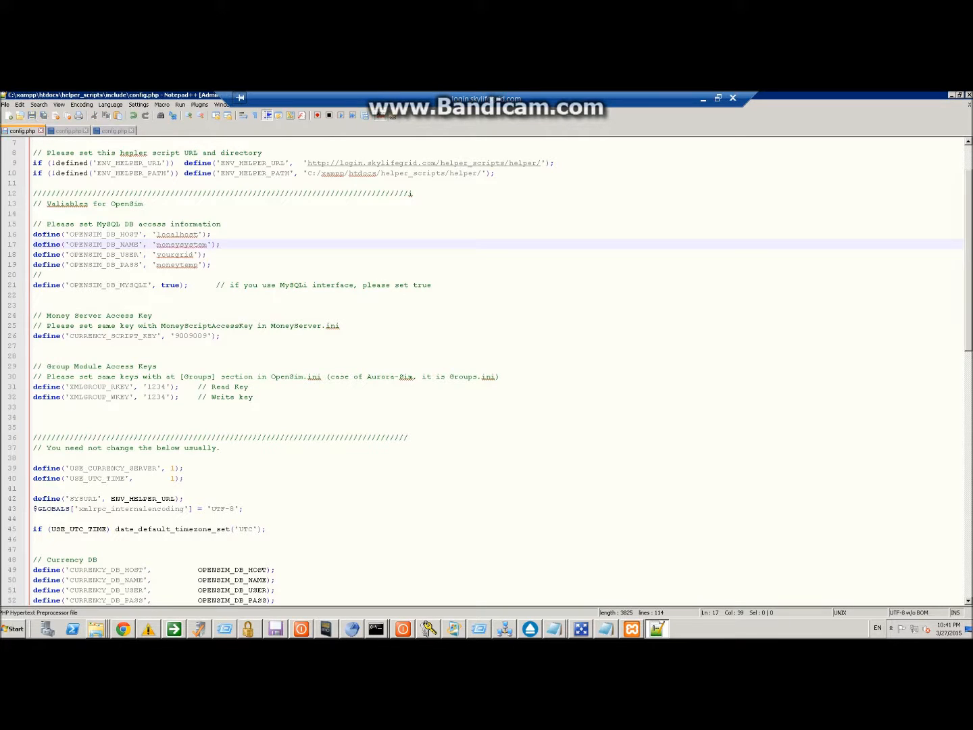
# - Change 'login' to 'tutorial' in ENV_HELPER_URL, save, and close the file
pyautogui.moveTo(460, 341); pyautogui.dragTo(54, 129)
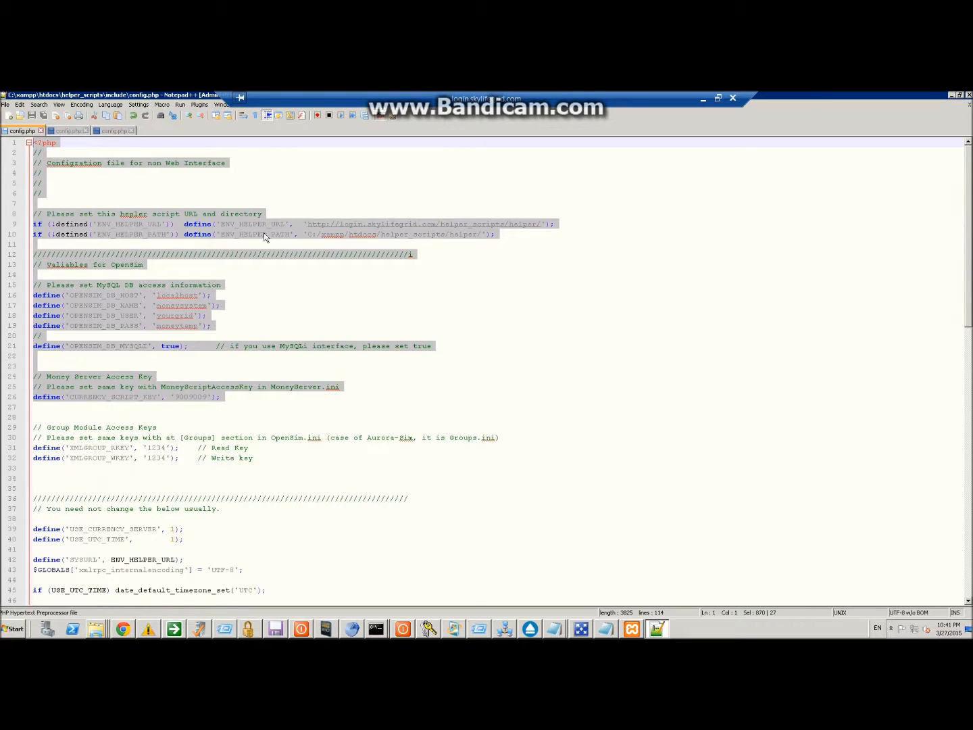
pyautogui.scroll(-2, 318, 243)
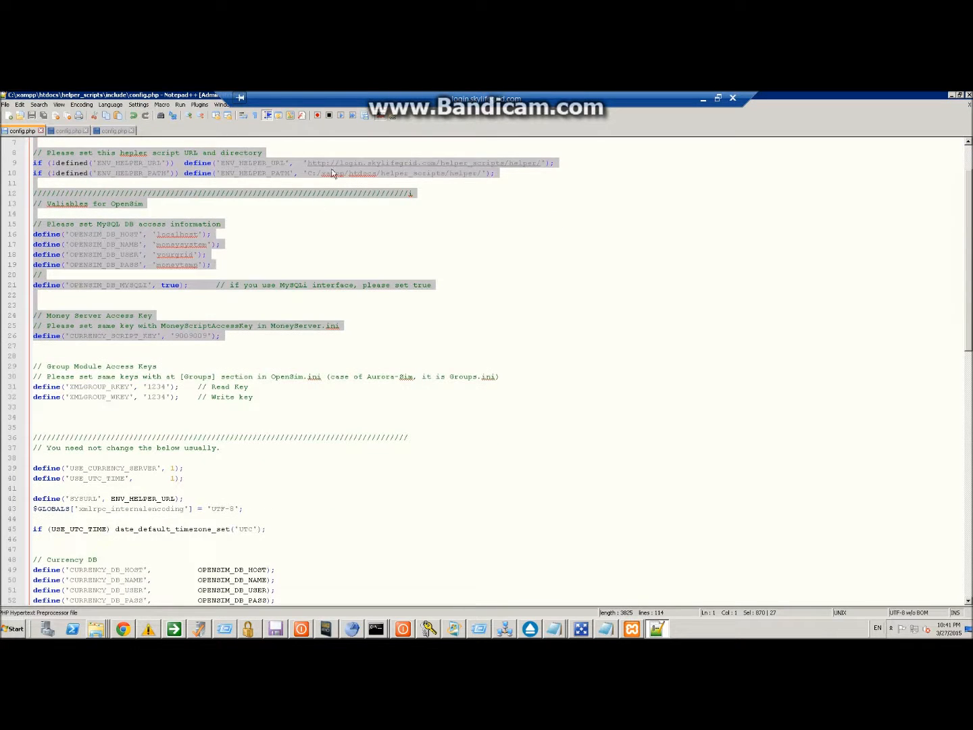
pyautogui.click(339, 164)
pyautogui.moveTo(340, 164); pyautogui.dragTo(362, 166)
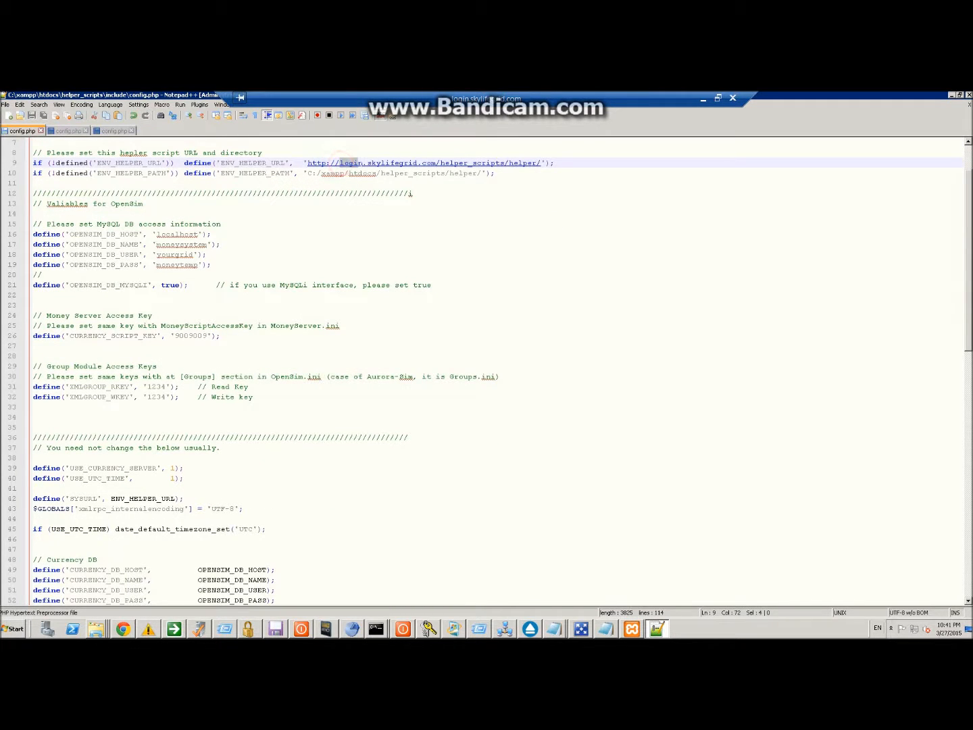
pyautogui.press('Delete')
pyautogui.press('Delete')
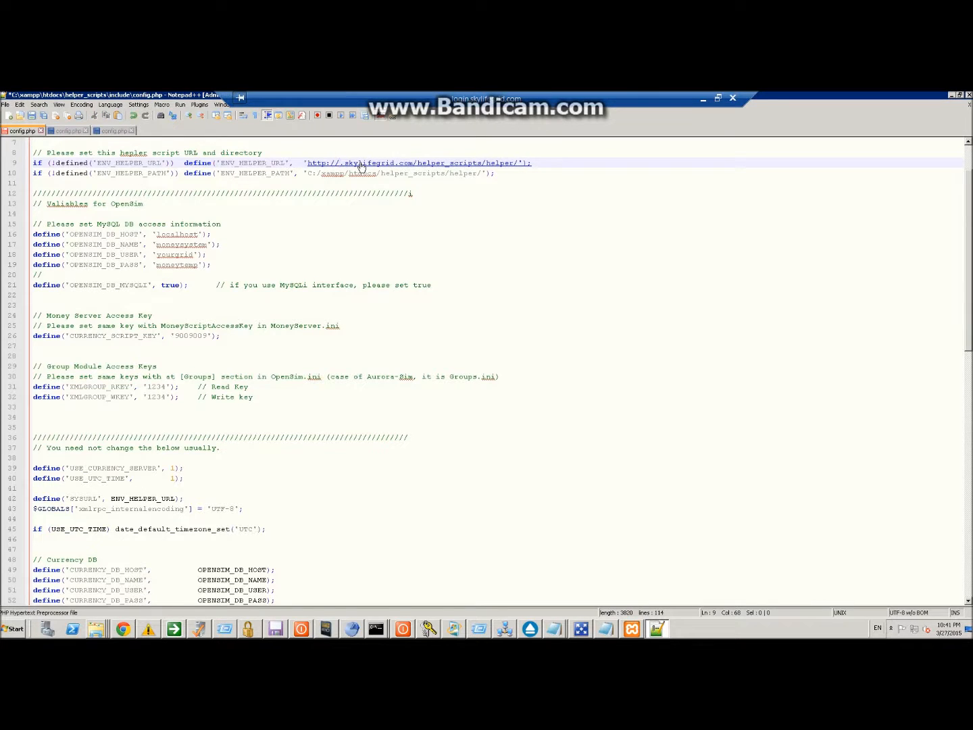
pyautogui.write('tutorial')
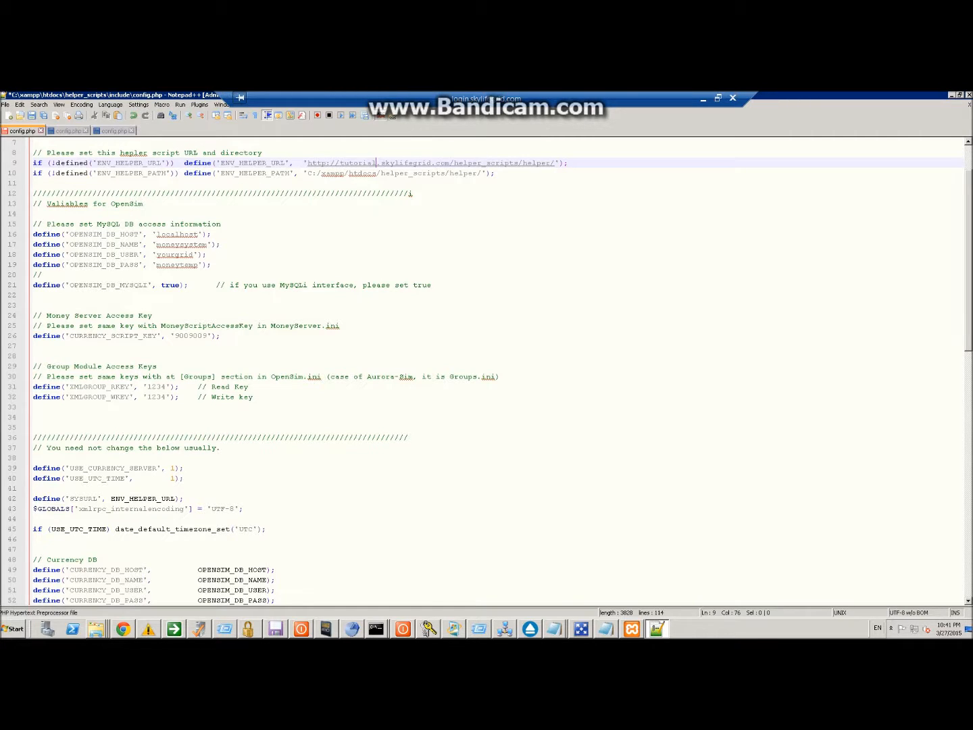
pyautogui.hotkey('ctrl', 's')
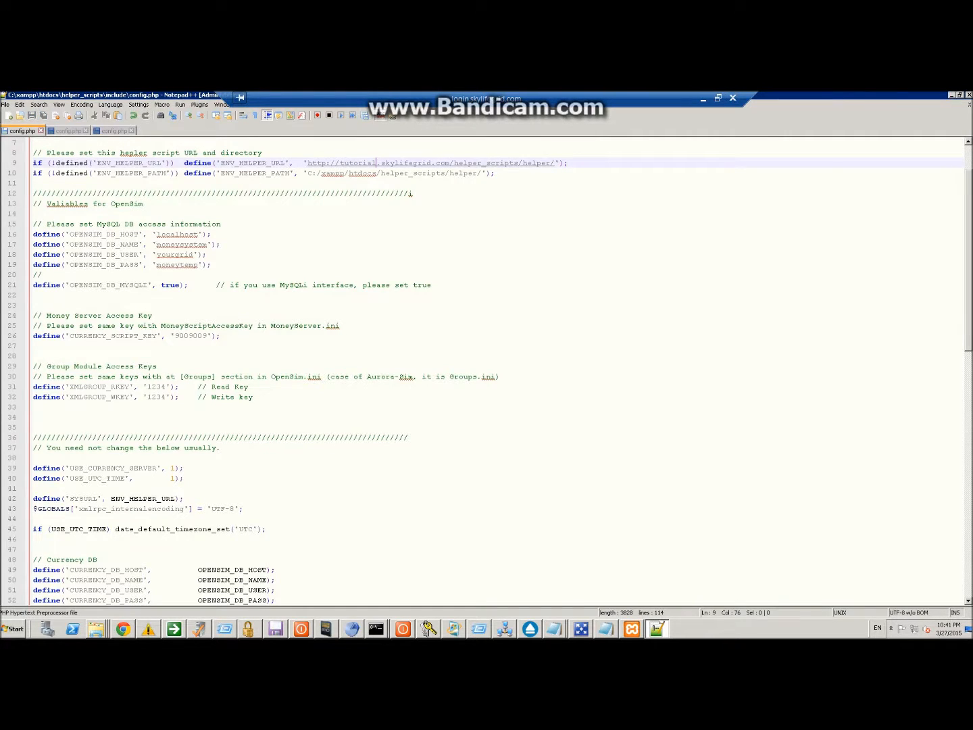
pyautogui.click(968, 95)
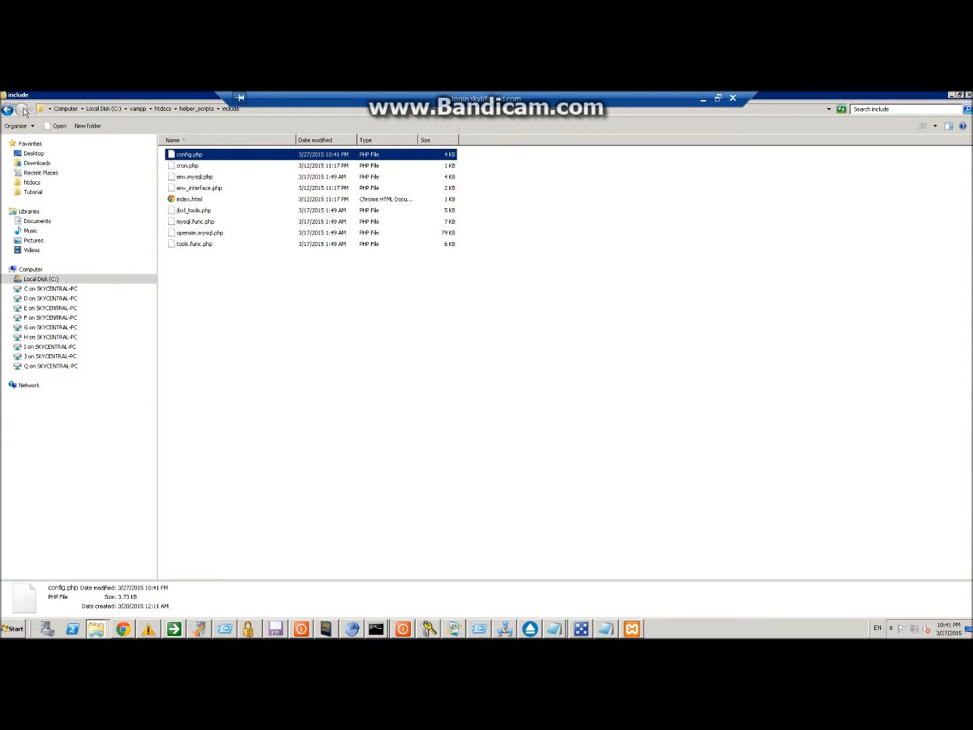
# - Open the Tutorial folder in a smaller window positioned on the left
pyautogui.click(41, 279)
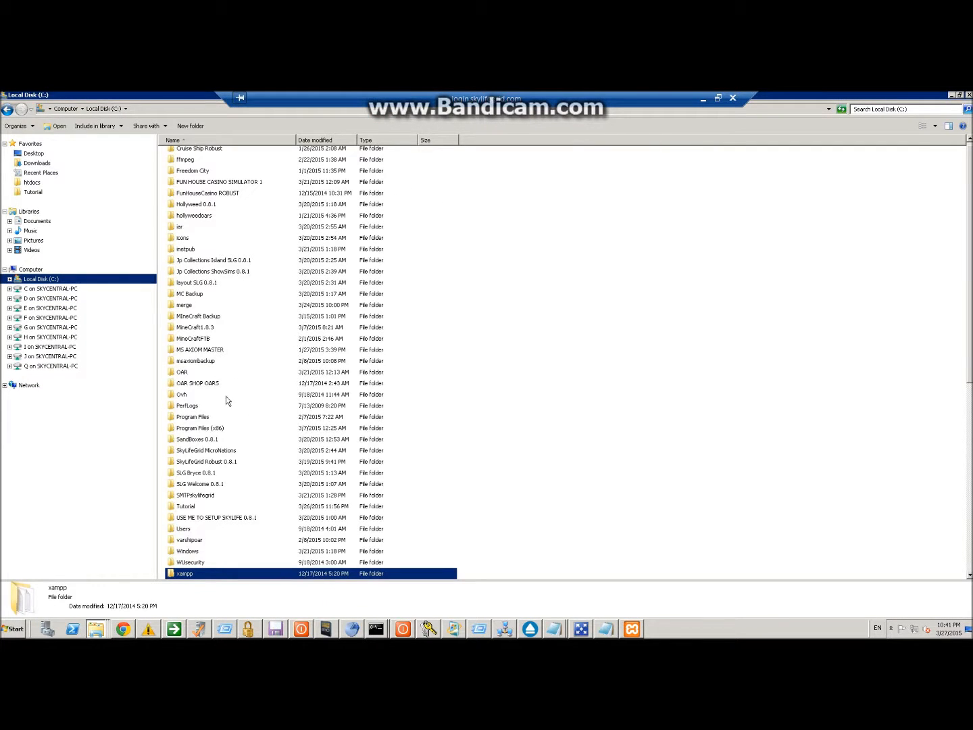
pyautogui.click(23, 193)
pyautogui.moveTo(105, 94); pyautogui.dragTo(446, 277)
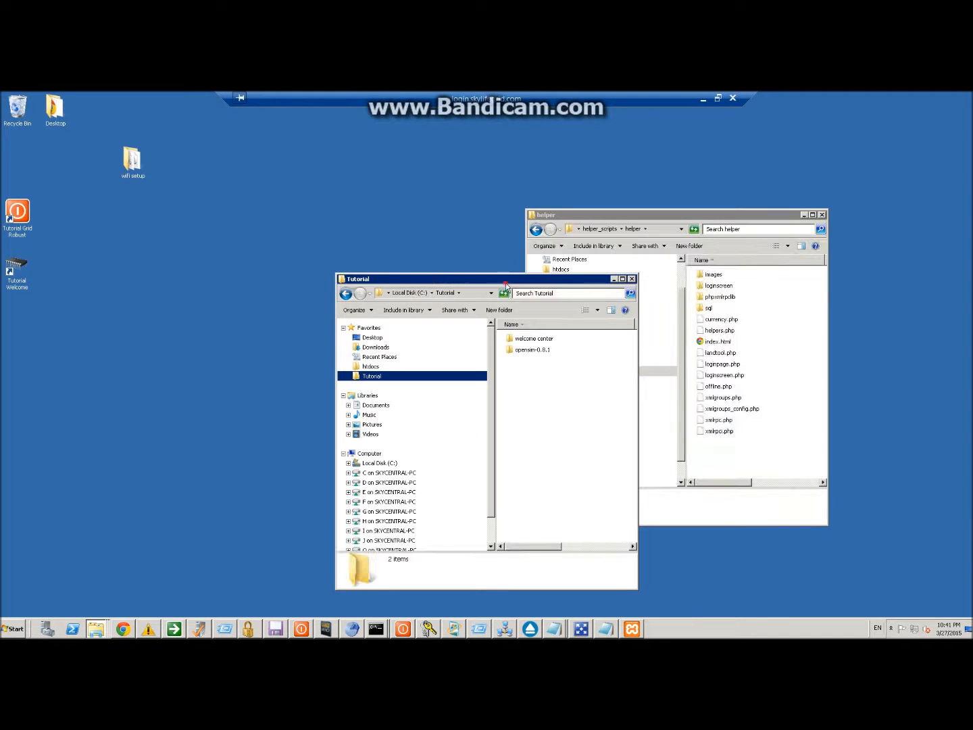
pyautogui.moveTo(506, 285); pyautogui.dragTo(346, 207)
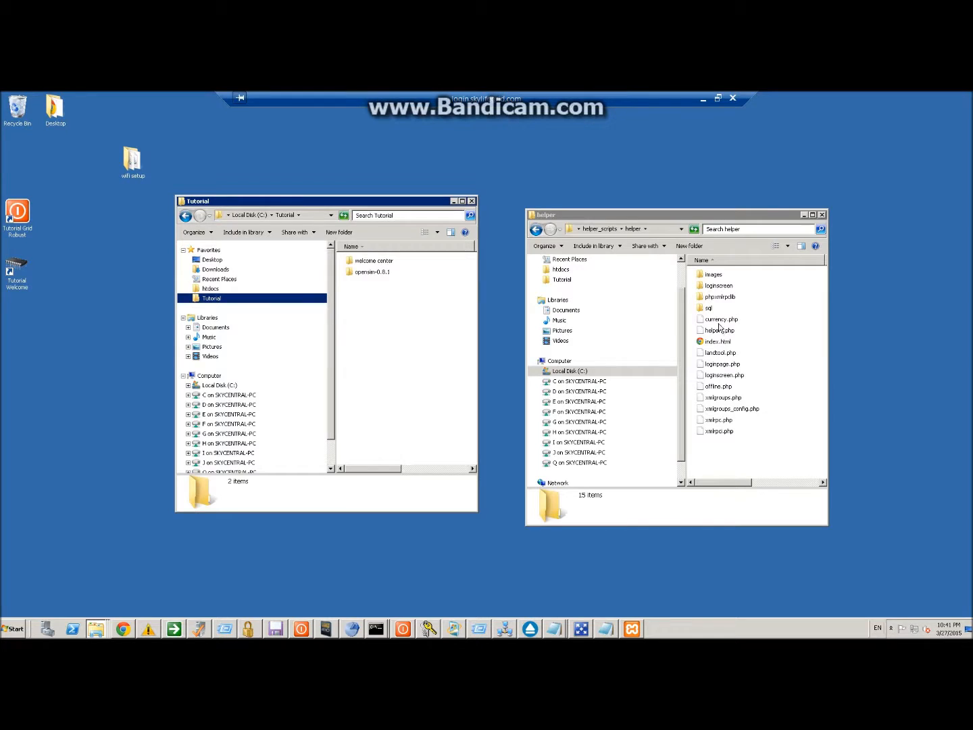
# - In the right-hand window, navigate to the Downloads folder
pyautogui.click(535, 230)
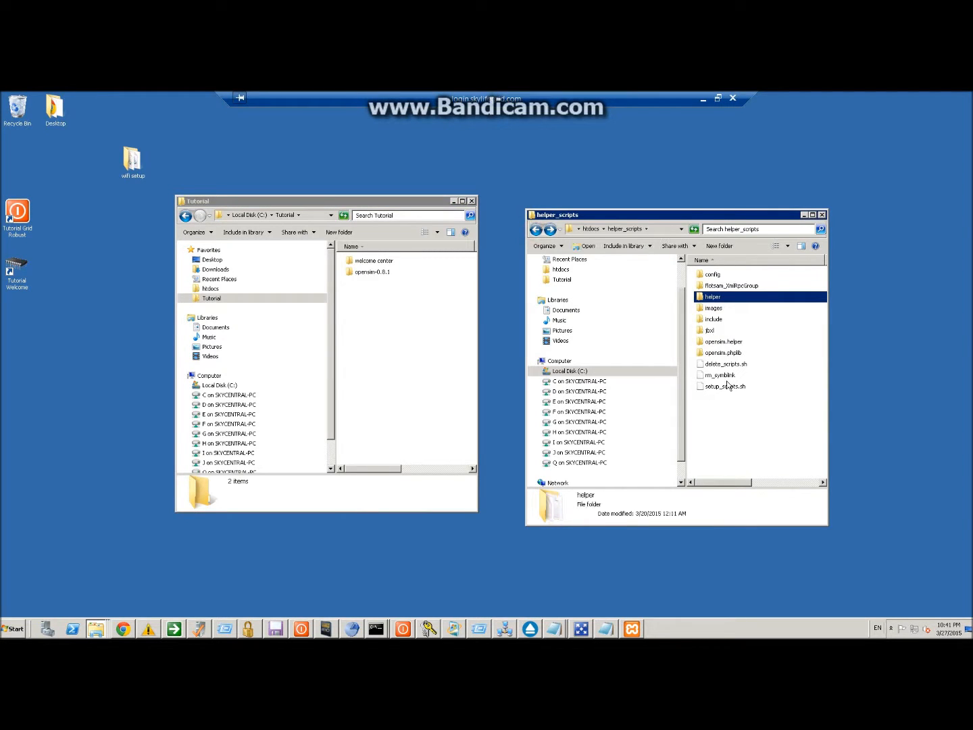
pyautogui.click(570, 371)
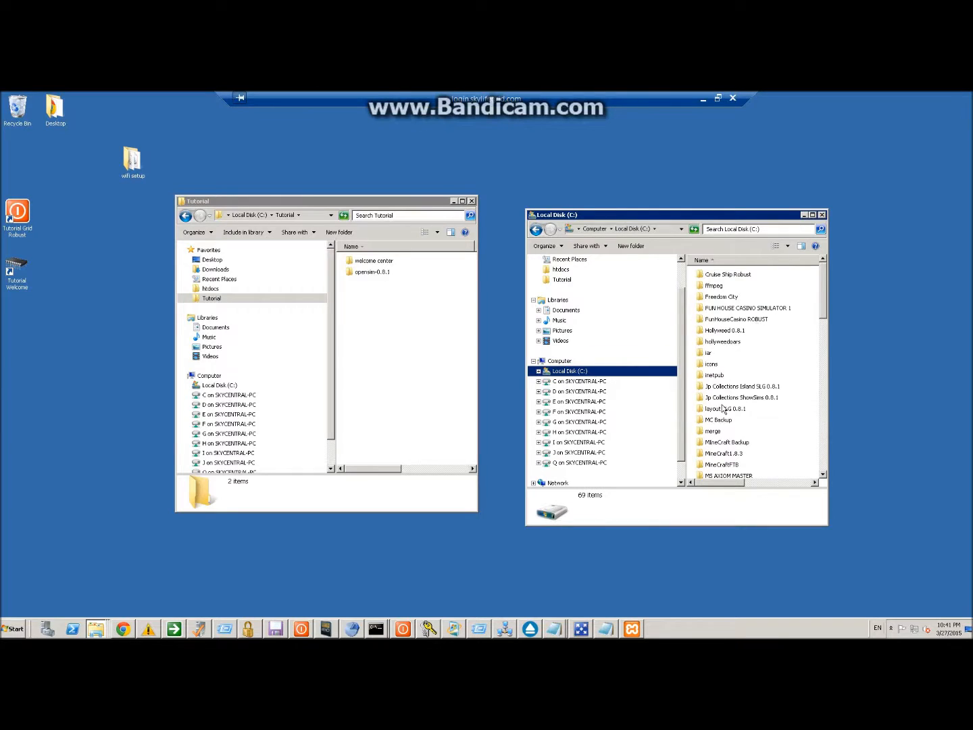
pyautogui.click(738, 453)
pyautogui.scroll(-3, 740, 450)
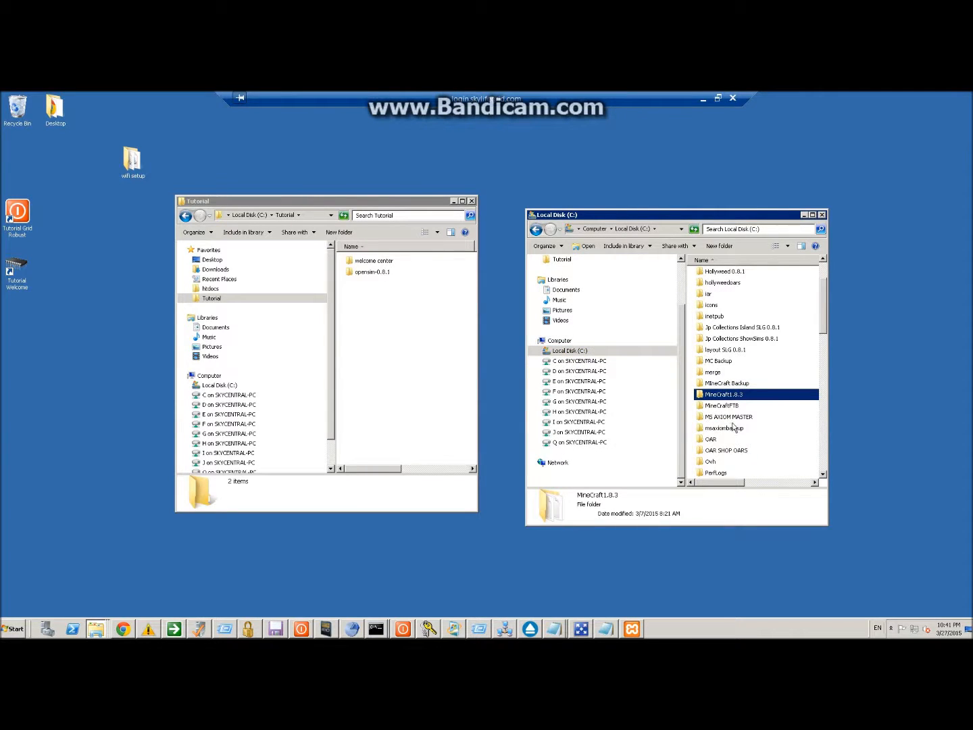
pyautogui.scroll(-1, 737, 433)
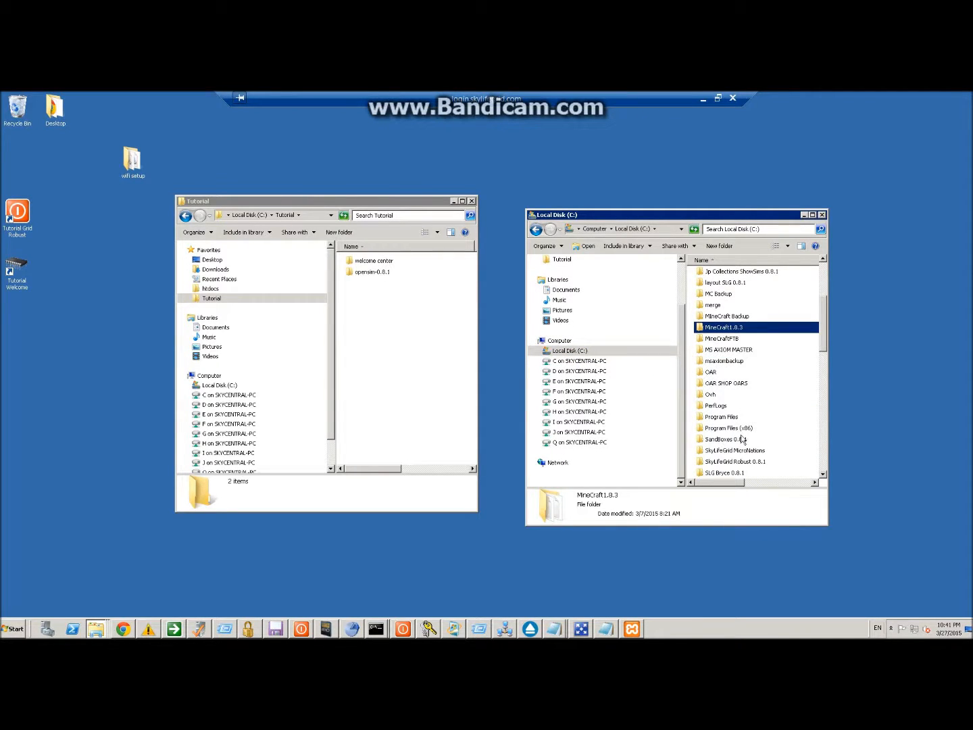
pyautogui.scroll(-2, 743, 439)
pyautogui.scroll(5, 573, 304)
pyautogui.click(681, 283)
pyautogui.click(565, 284)
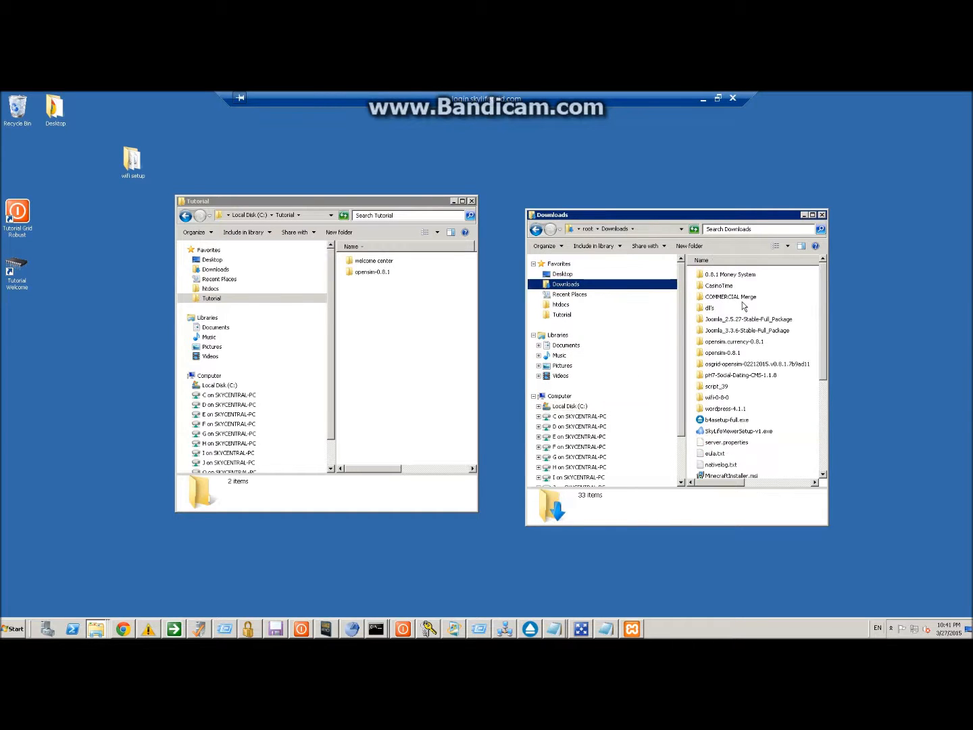
# - Open opensim.currency-0.8.1 > opensim.currency-0.8.1 > bin in the downloaded package
pyautogui.doubleClick(733, 342)
pyautogui.doubleClick(706, 275)
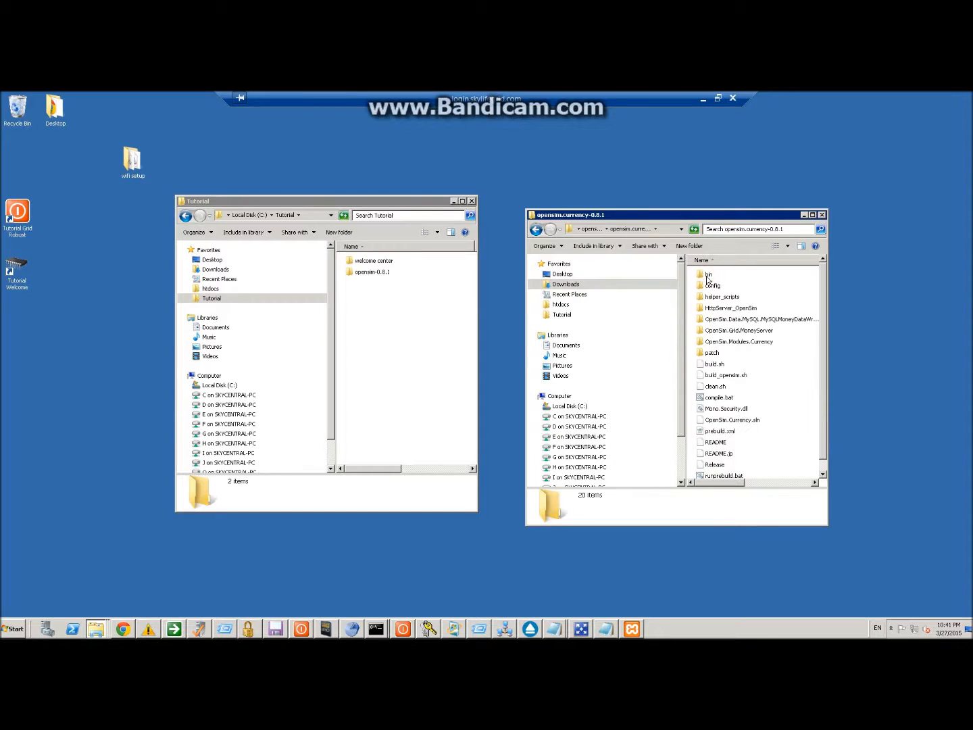
pyautogui.doubleClick(709, 215)
pyautogui.doubleClick(173, 100)
pyautogui.doubleClick(653, 241)
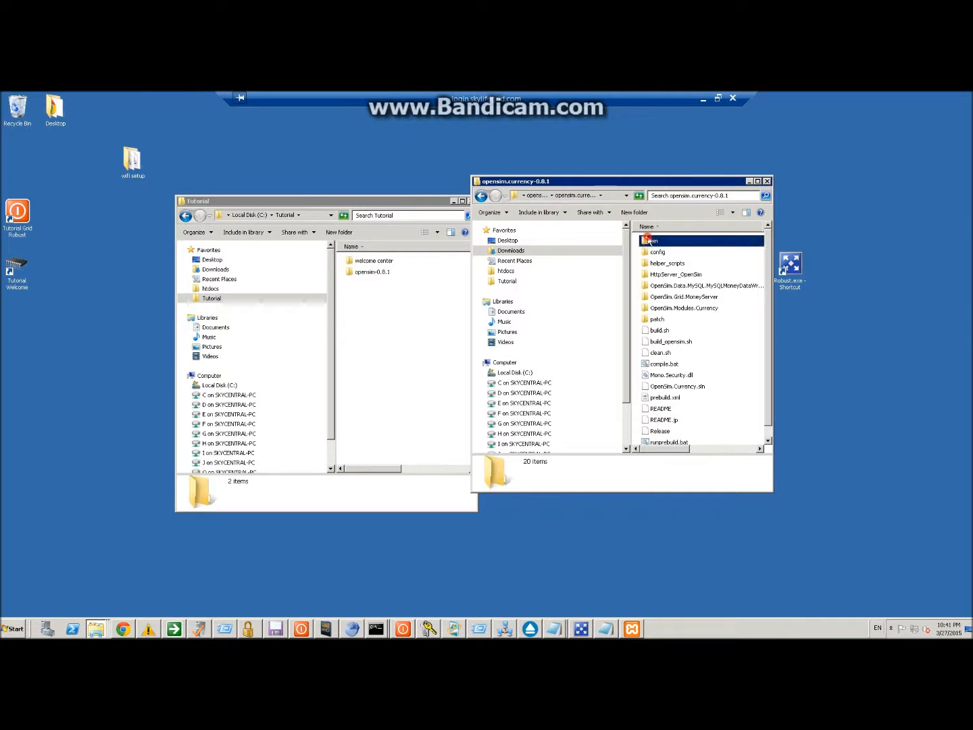
# - Copy MoneyServer.exe, OpenSim.Modules.Currency.dll and the MySQL money data file from the currency bin
pyautogui.moveTo(676, 290); pyautogui.dragTo(646, 232)
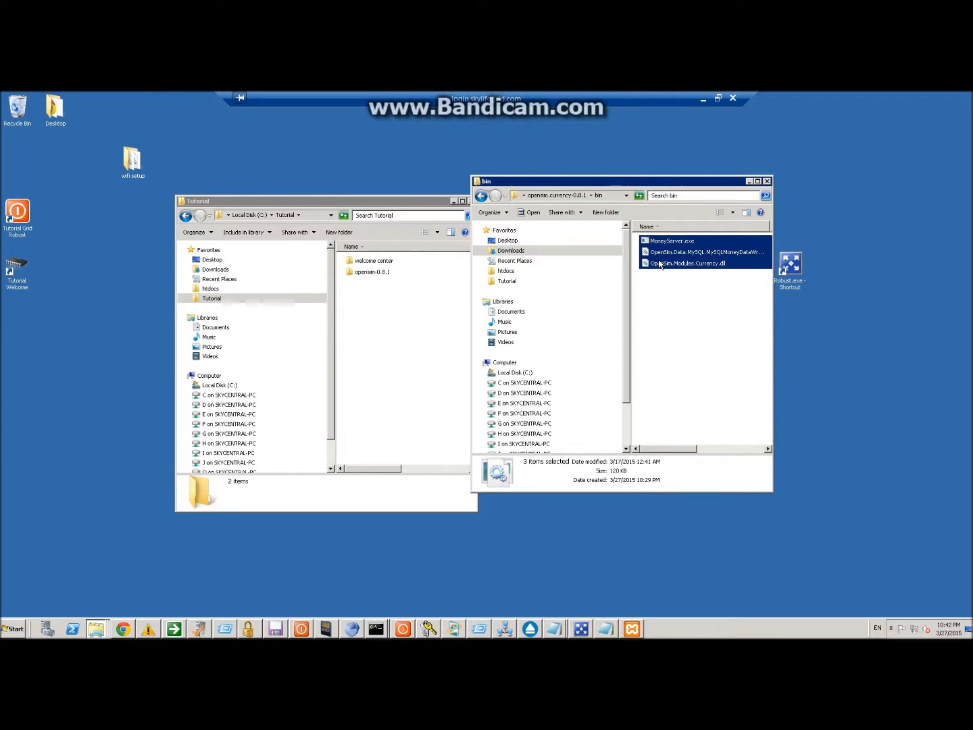
pyautogui.rightClick(662, 255)
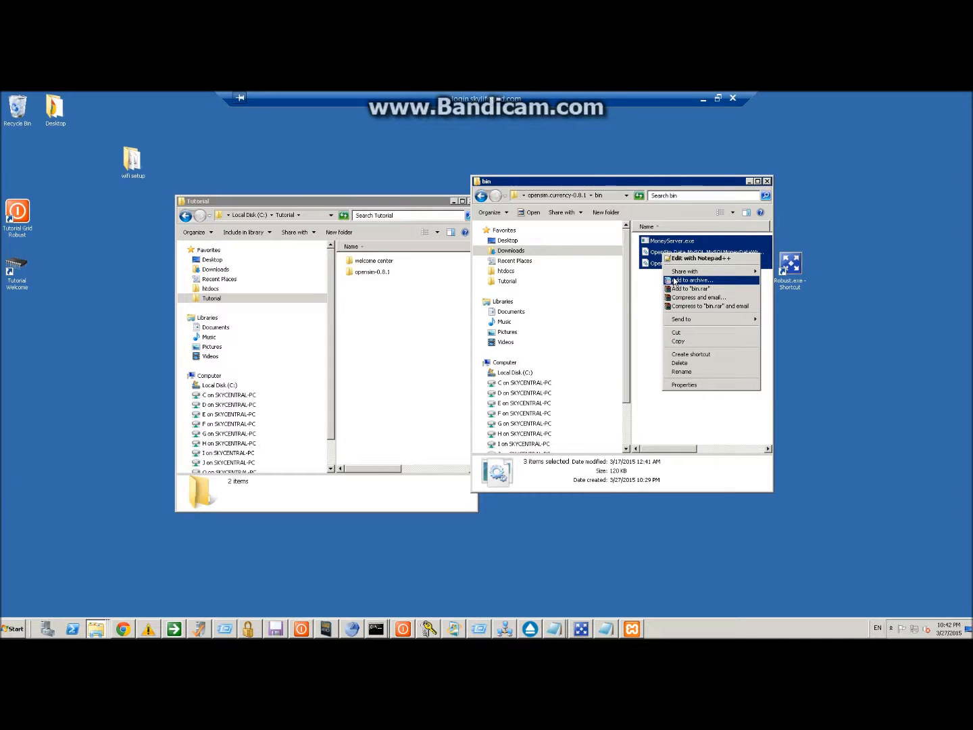
pyautogui.click(683, 341)
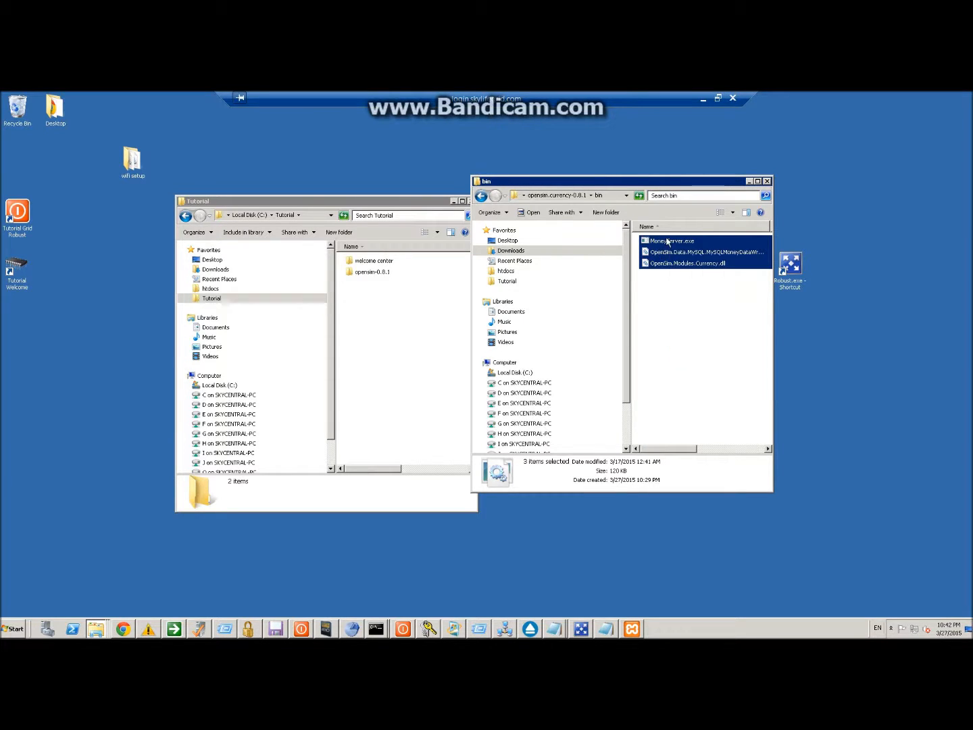
# - Paste the three currency files into the opensim-0.8.1 bin folder
pyautogui.click(368, 262)
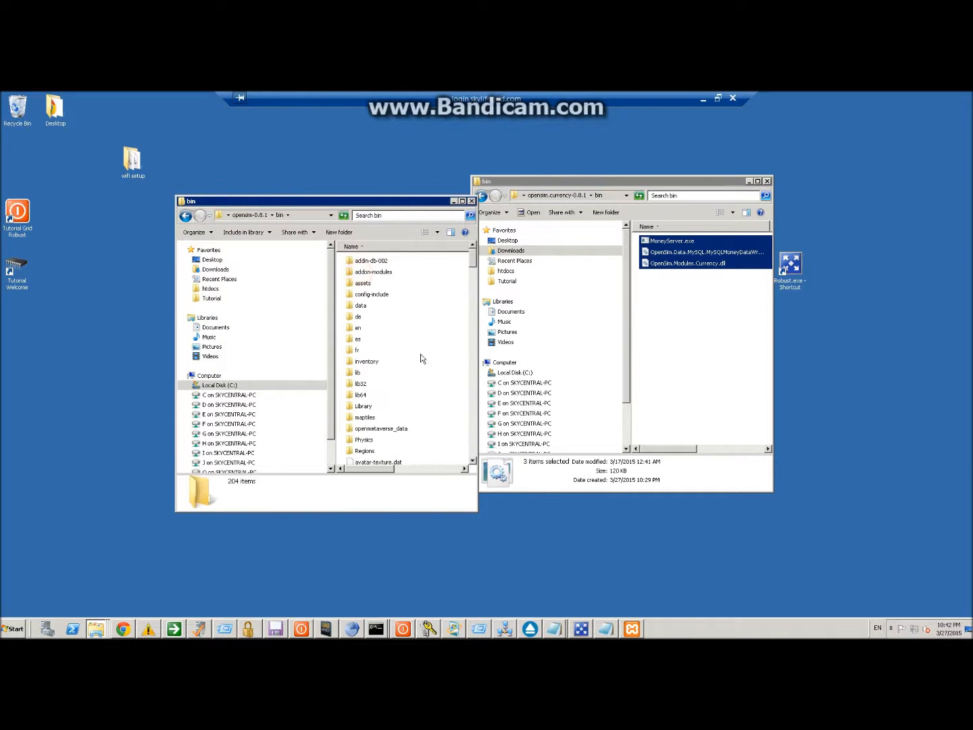
pyautogui.rightClick(438, 366)
pyautogui.click(458, 421)
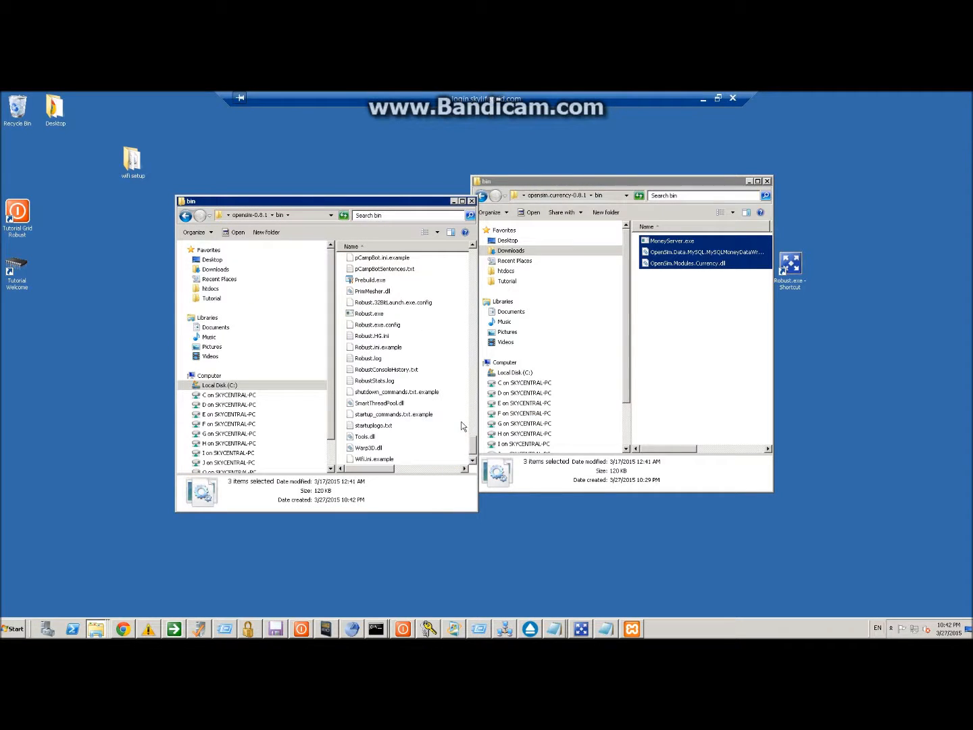